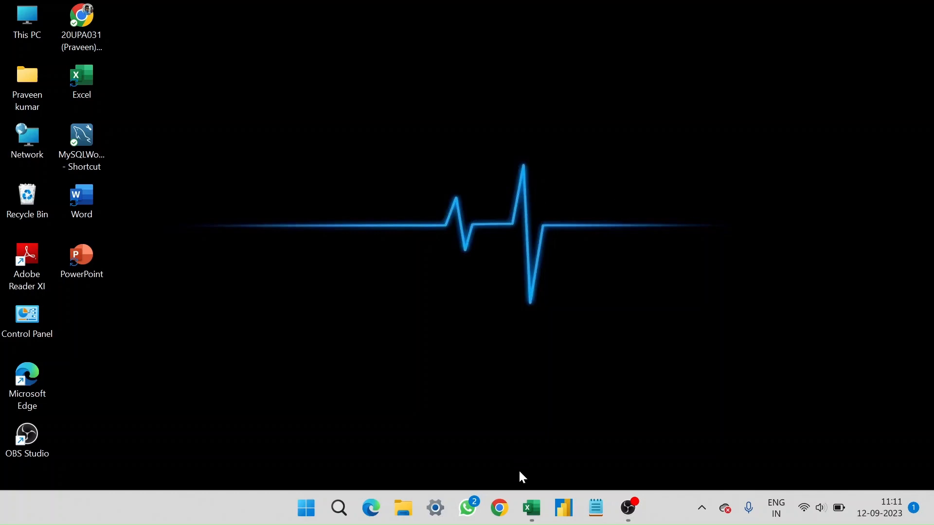
Step: Switch to the open Excel workbook and go to the first data row of the flash fill exercise on Sheet1
click(529, 512)
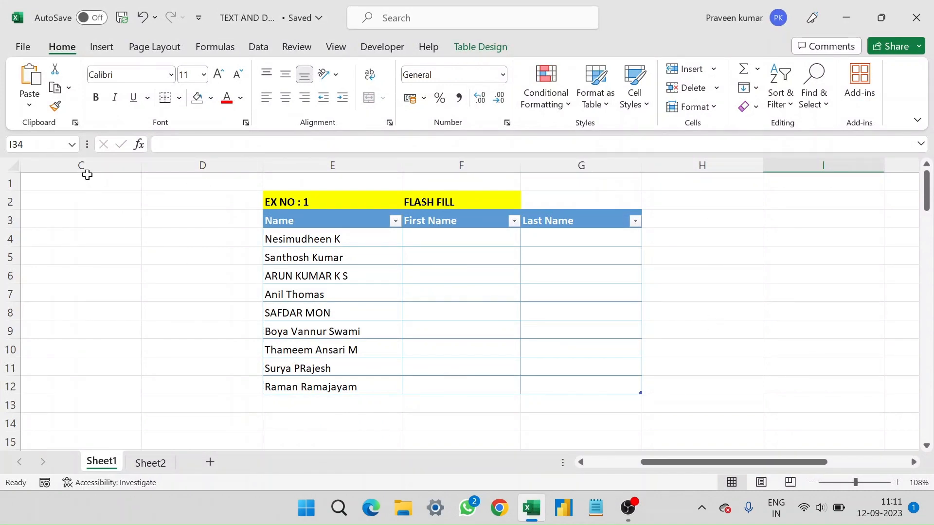
click(84, 197)
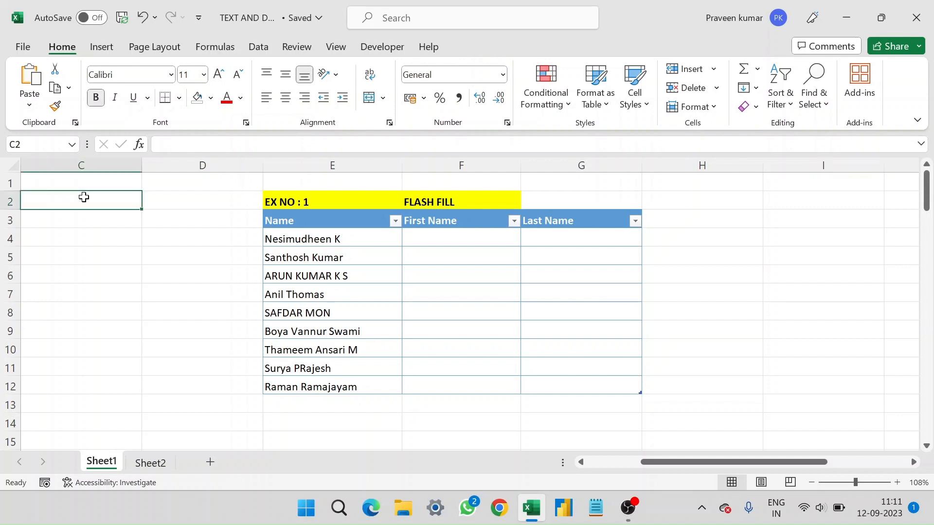
click(320, 242)
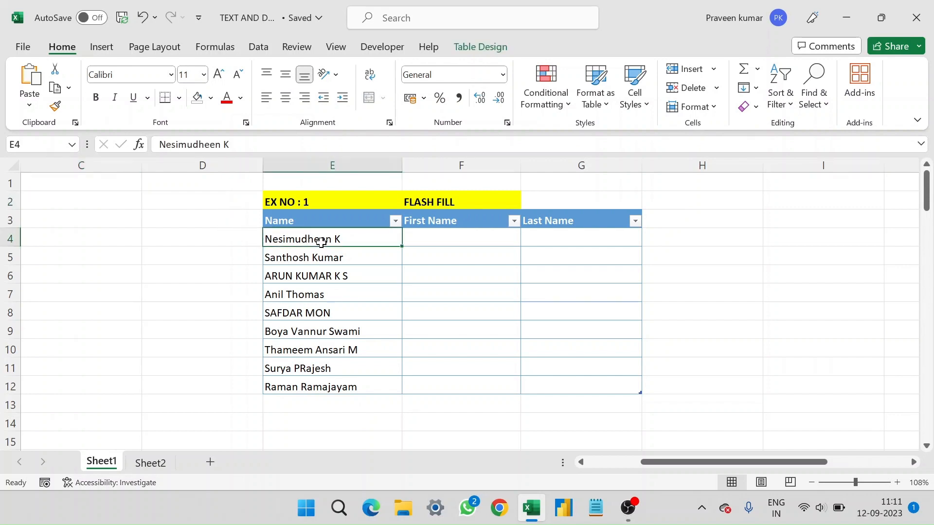
mouse_move(321, 242)
mouse_down()
mouse_move(346, 240)
mouse_move(344, 387)
mouse_move(355, 273)
mouse_move(346, 241)
mouse_up()
key(Right)
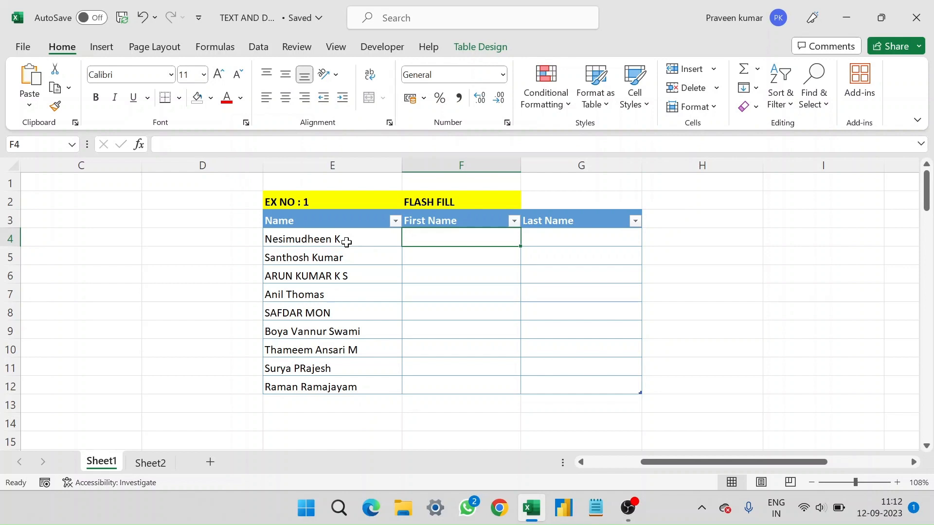
Step: Copy only the first name out of the full name in E4 into the First Name cell F4
click(346, 243)
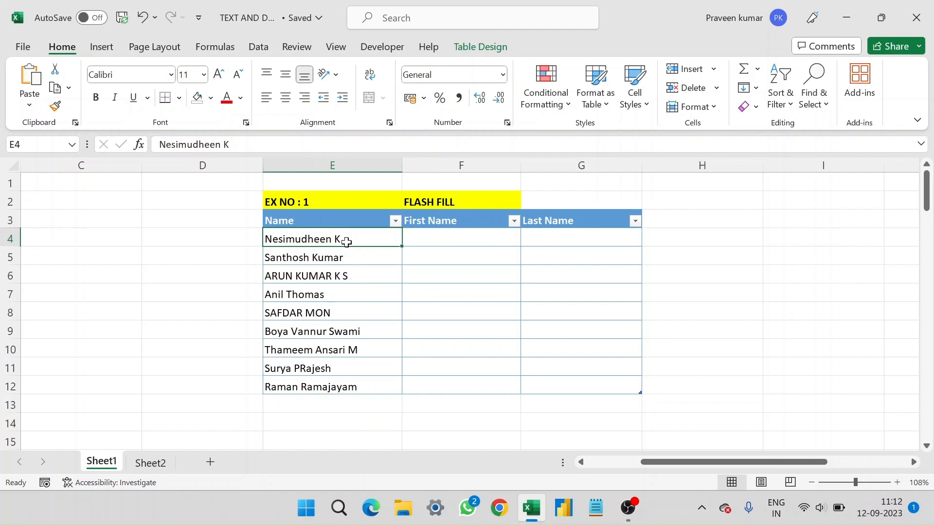
key(F2)
key(shift+Home)
key(ctrl+c)
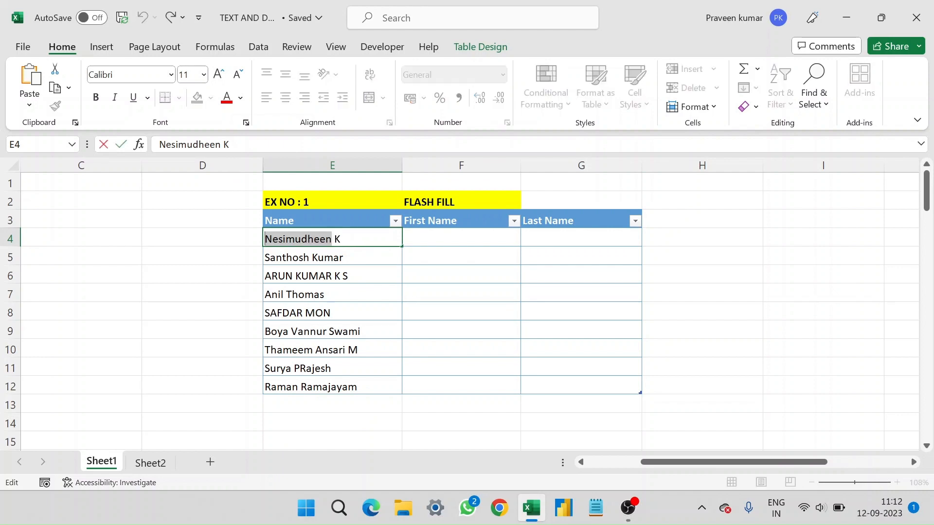
key(Right)
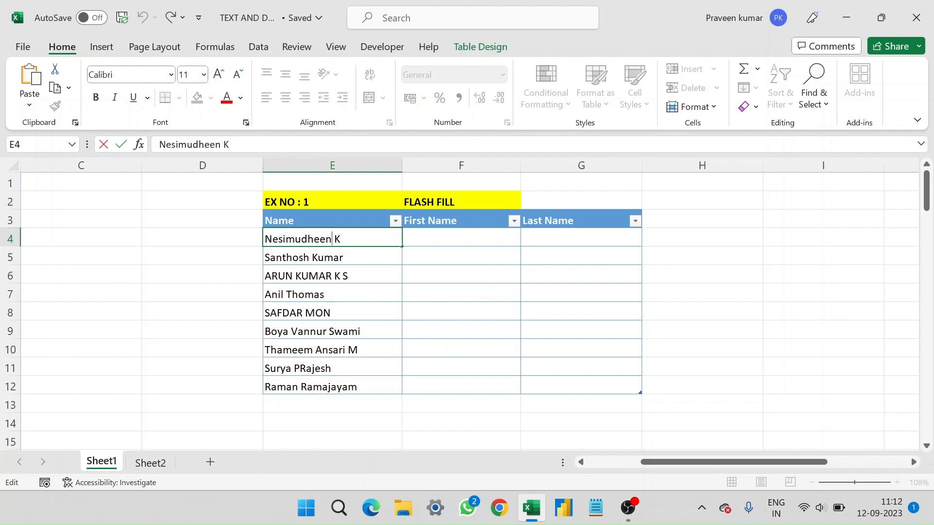
key(Tab)
key(ctrl+v)
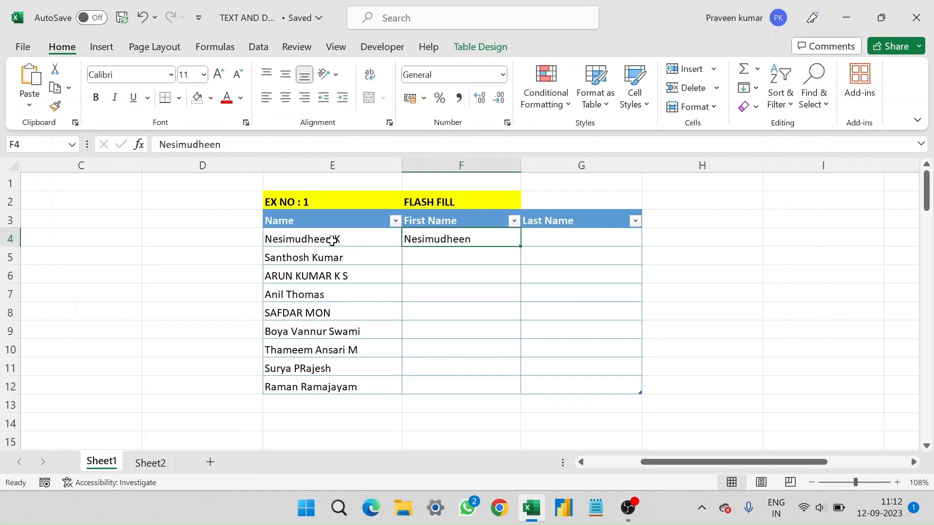
Step: Copy the last-name initial out of the full name in E4 into the Last Name cell G4
click(332, 241)
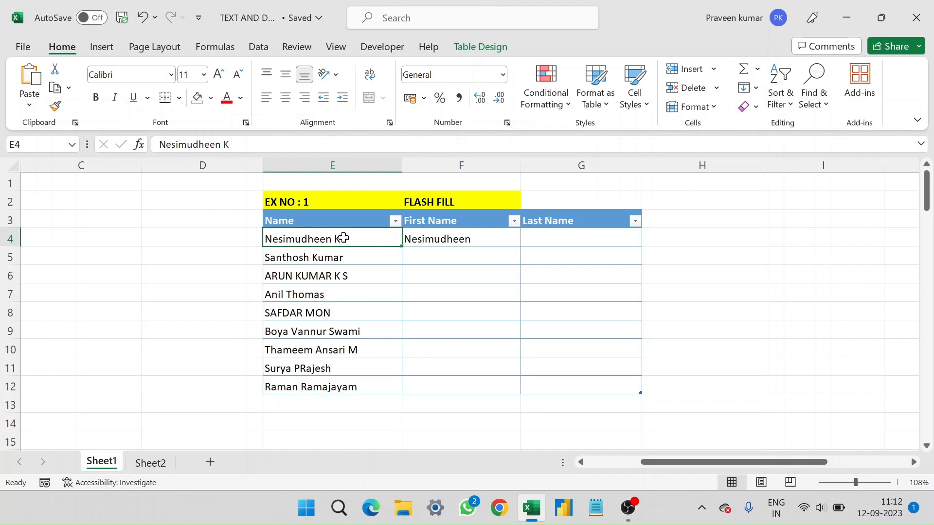
key(F2)
key(shift+Left)
key(ctrl+c)
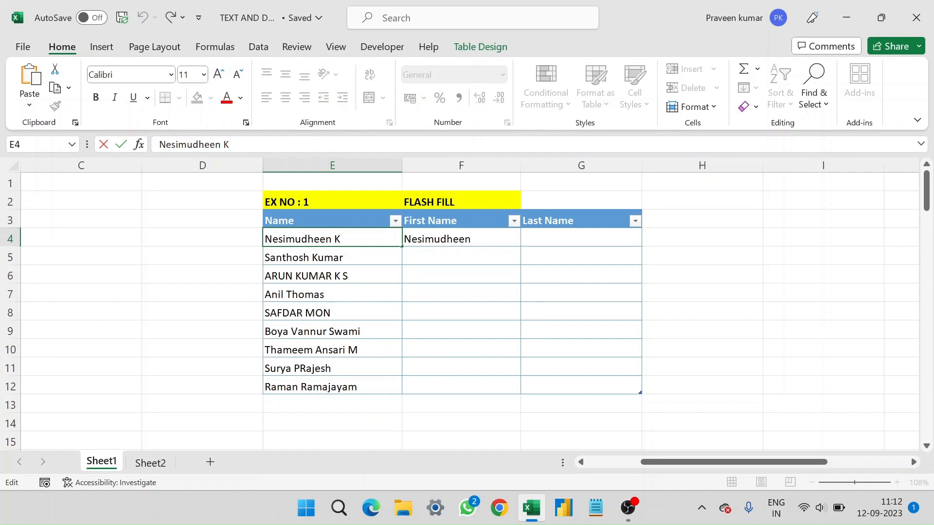
key(Tab)
key(Tab)
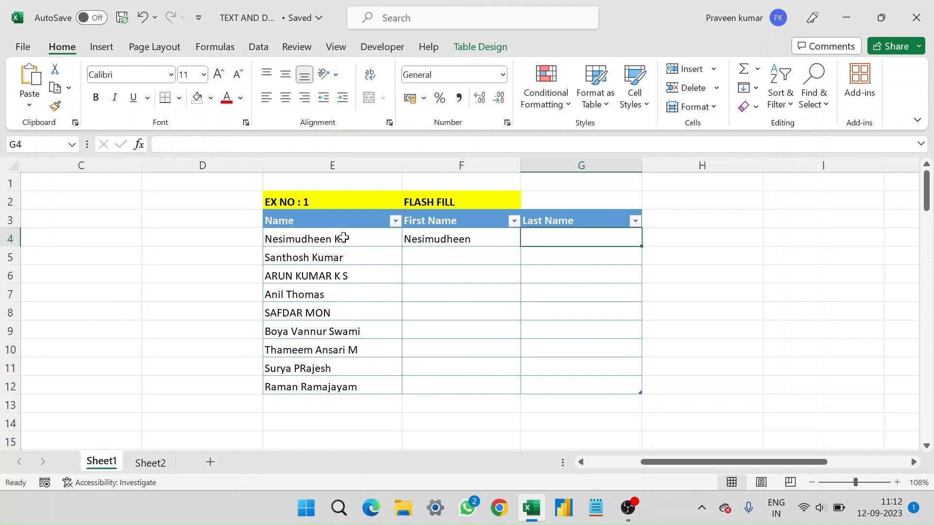
key(ctrl+v)
key(Return)
Step: Flash Fill the rest of the First Name column from F5, then the Last Name column from G5
key(Left)
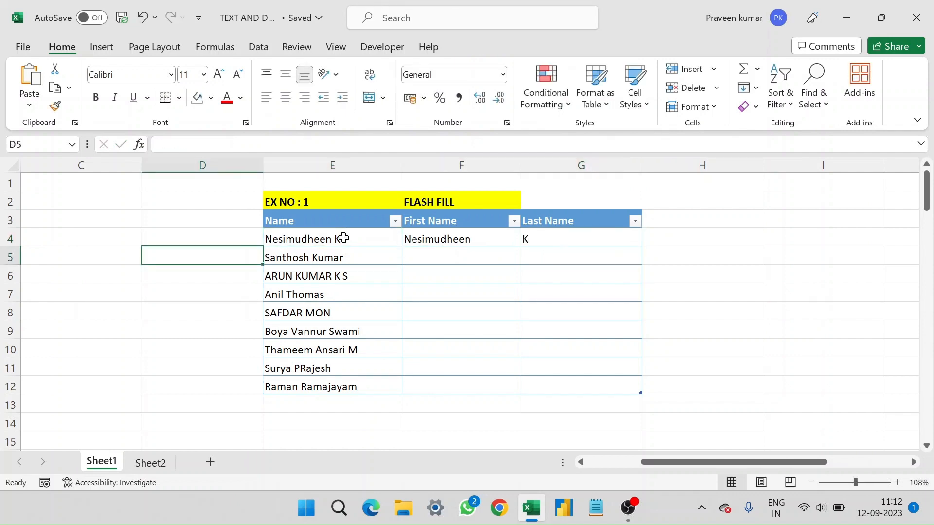
key(Up)
key(Right)
key(Right)
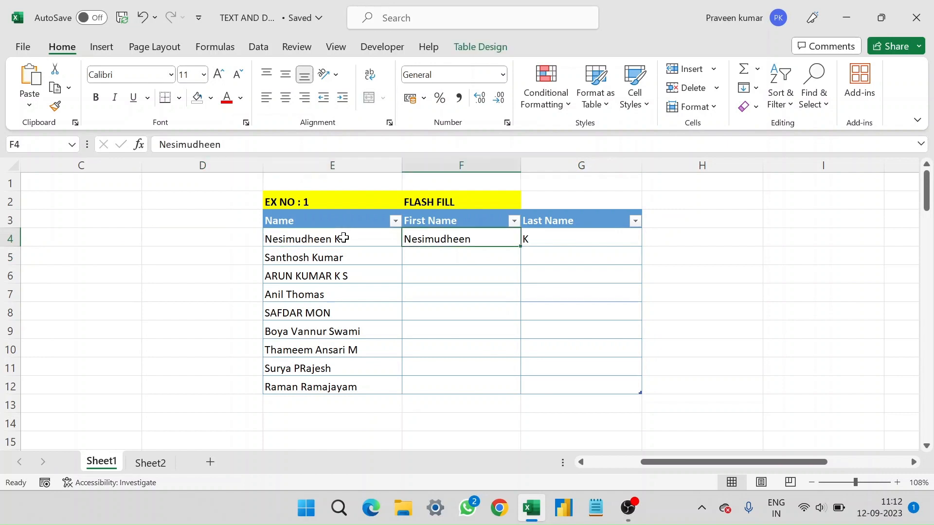
key(Down)
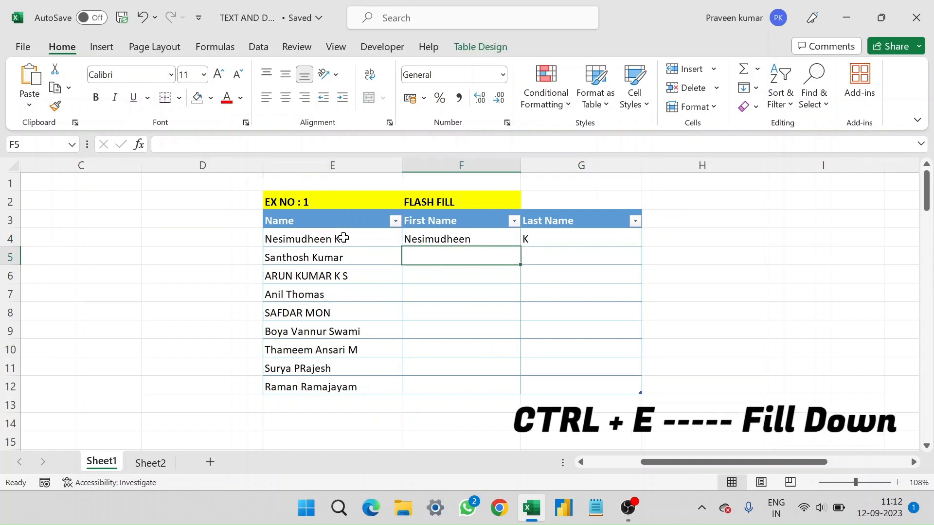
key(ctrl+e)
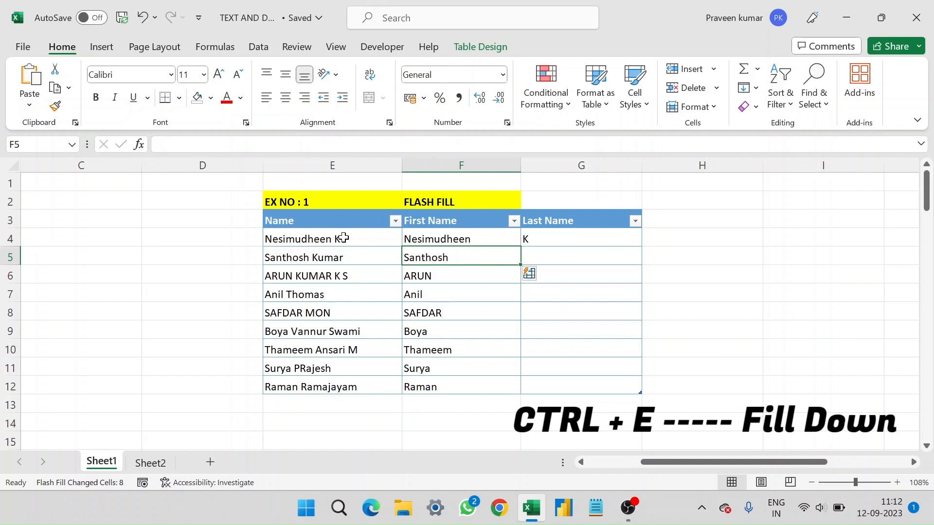
key(Right)
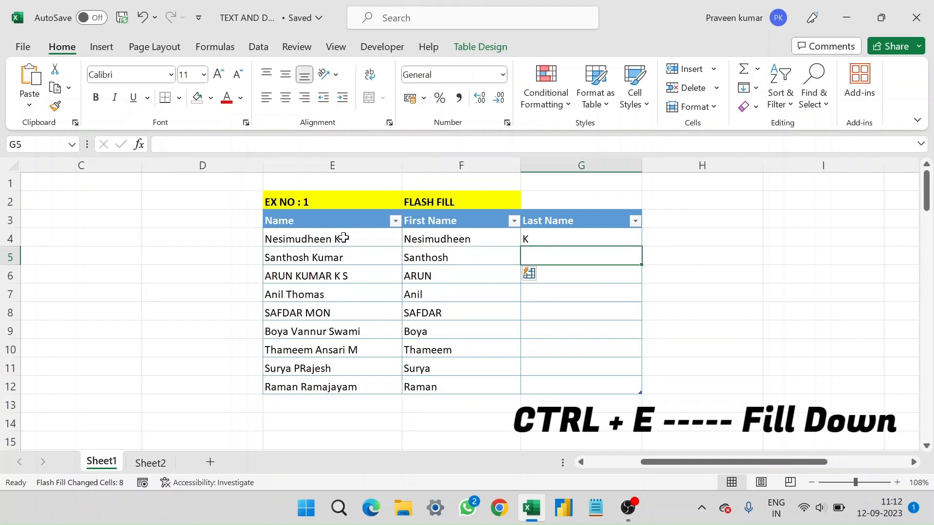
key(ctrl+e)
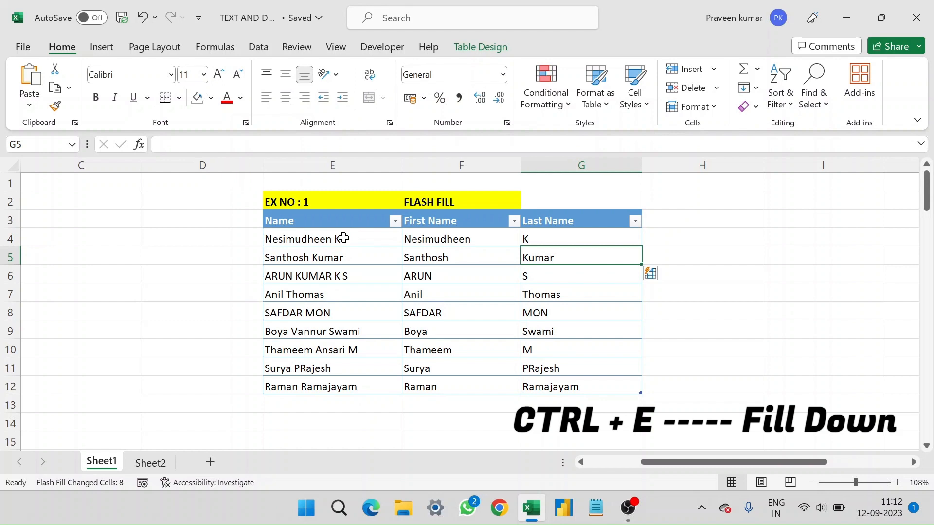
Step: Clear the flash-filled entries in F5:F12 and G5:G12, keeping the row 4 examples
key(Left)
key(ctrl+shift+Down)
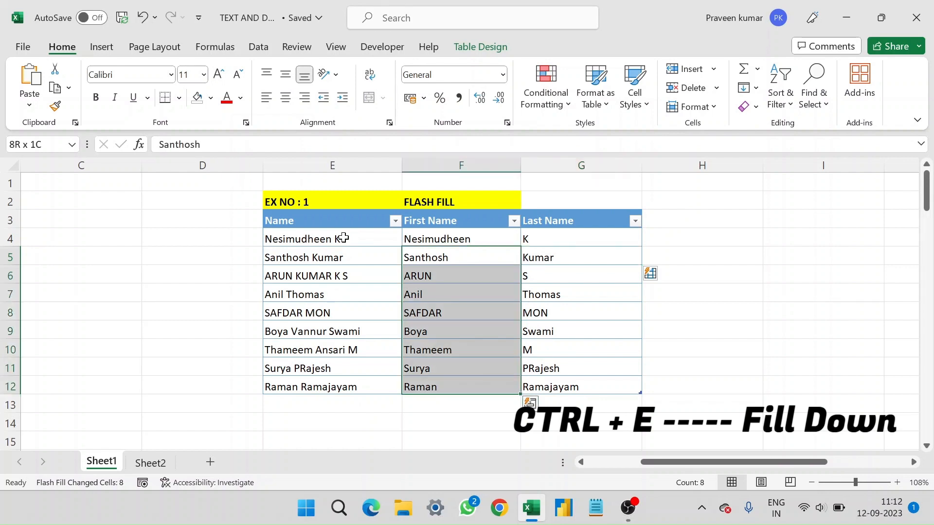
key(Delete)
key(Right)
key(ctrl+shift+Down)
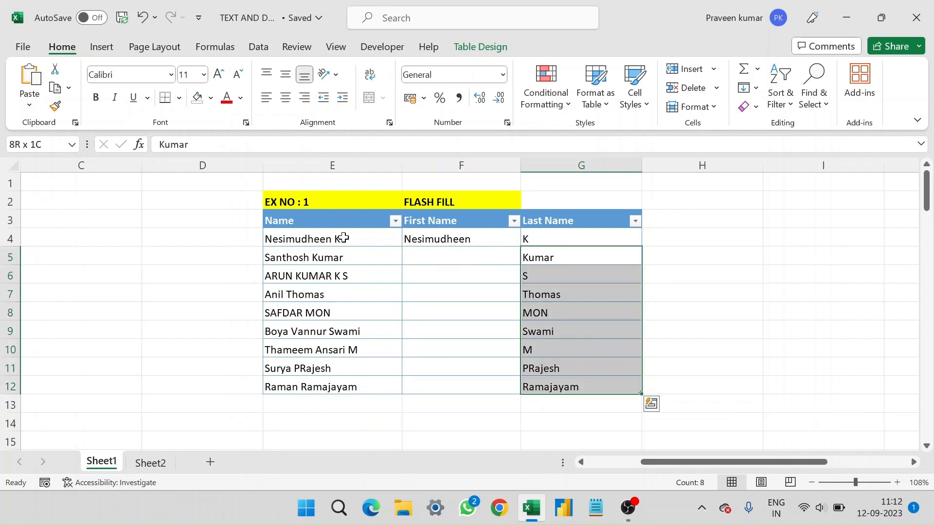
key(Delete)
key(Left)
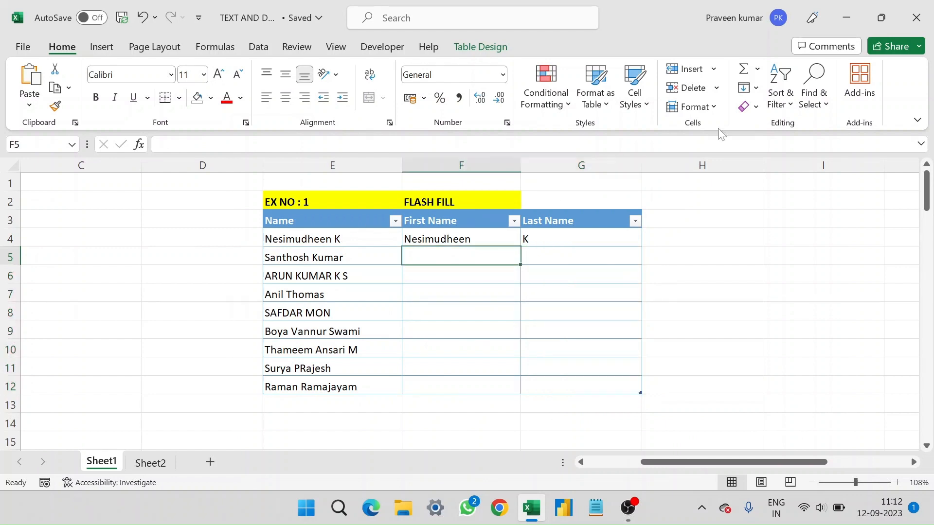
Step: Apply the Flash Fill command to the First Name column at F5 and the Last Name column at G5
click(756, 90)
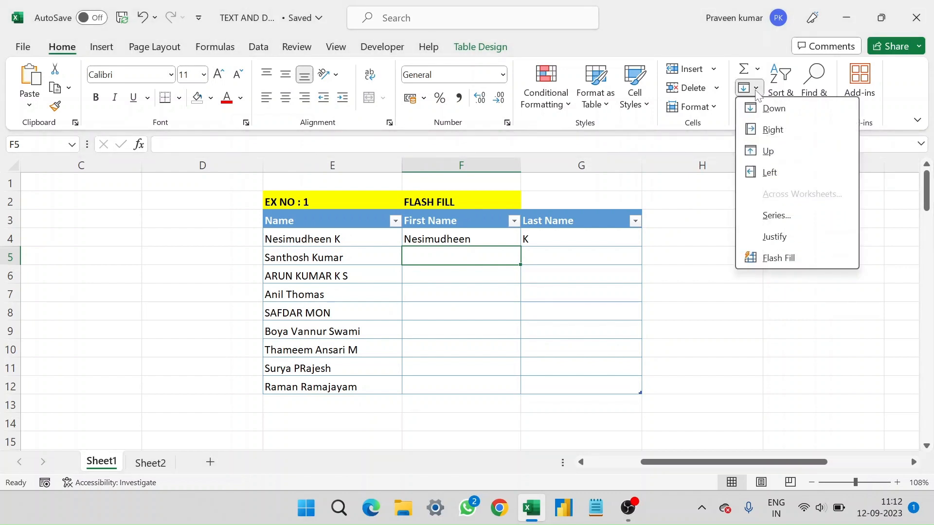
click(799, 256)
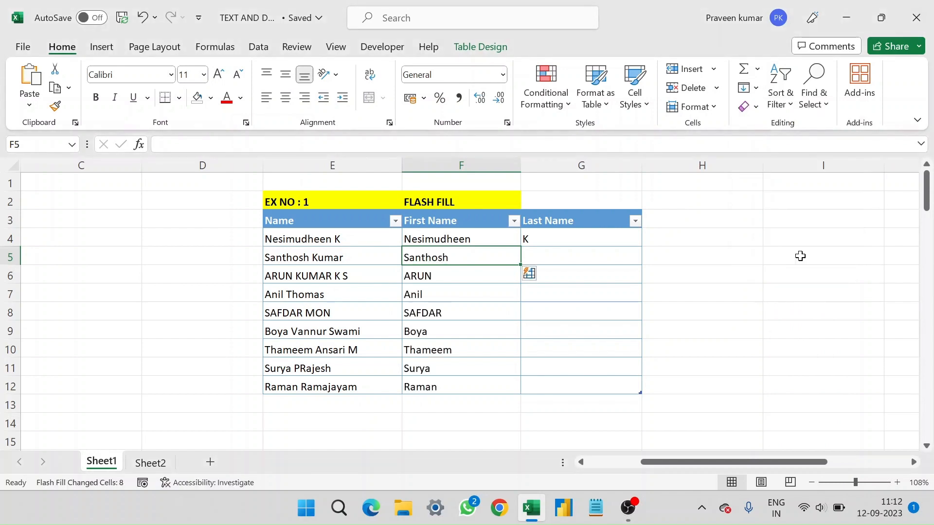
key(Right)
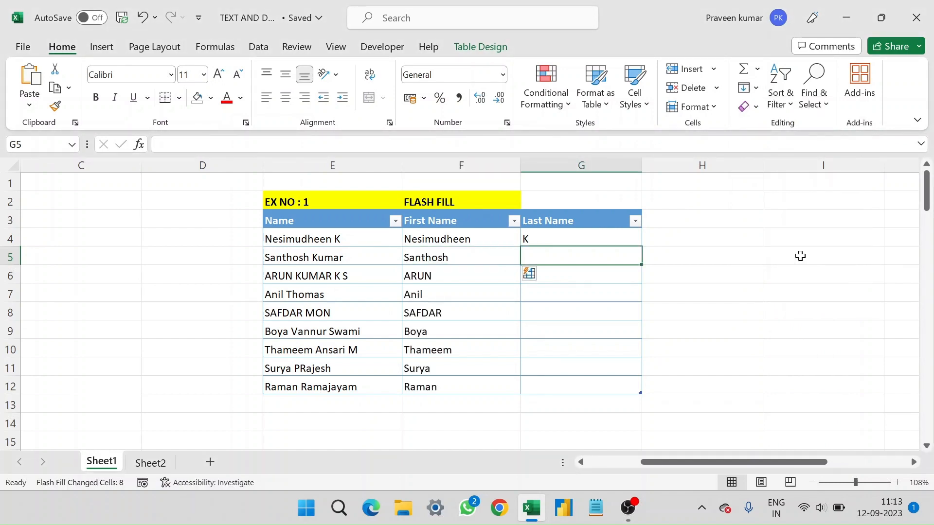
click(756, 89)
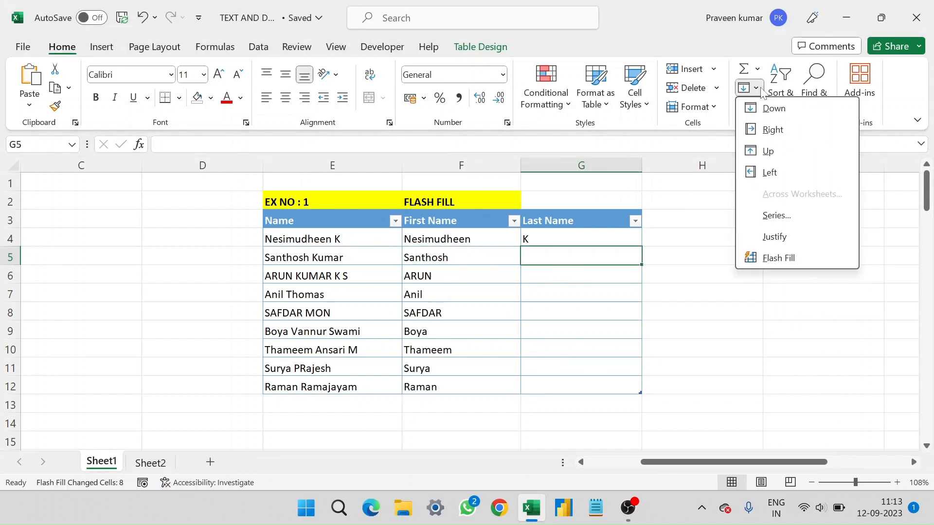
click(781, 256)
click(768, 267)
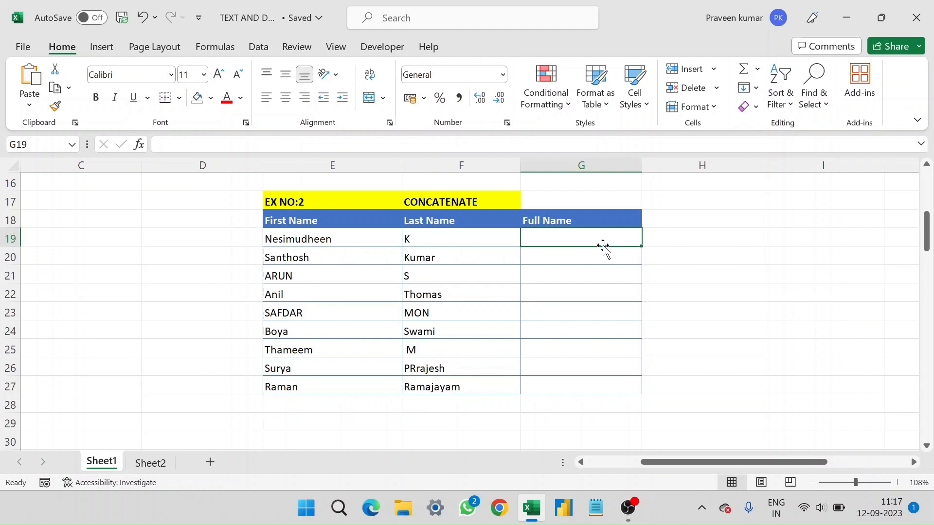
Step: Enter =CONCAT(E19,F19) in the Full Name cell G19 of the concatenate exercise
text(=conc)
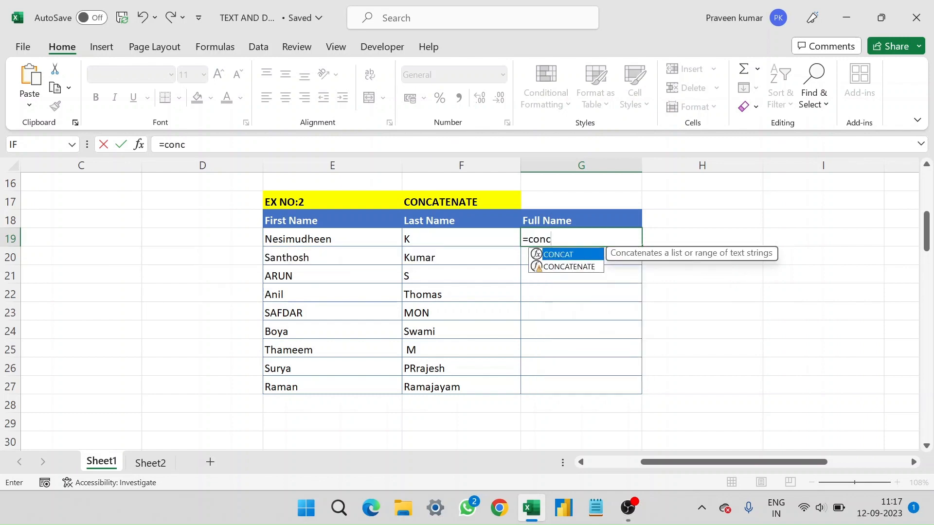
key(Down)
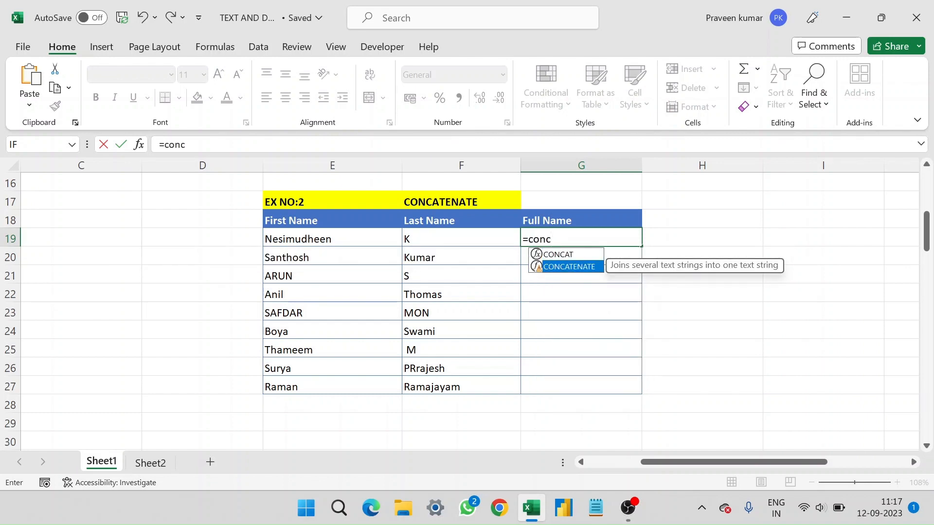
key(Up)
key(Tab)
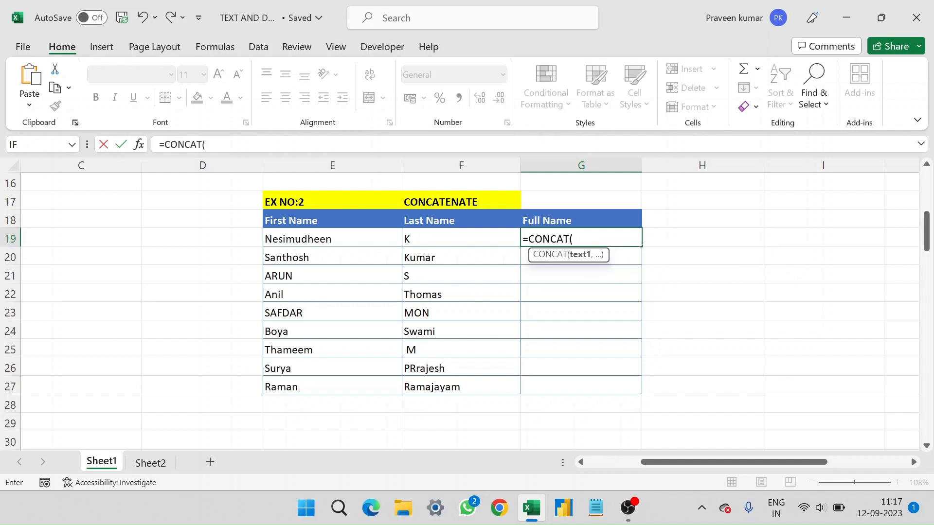
key(Left)
key(Left)
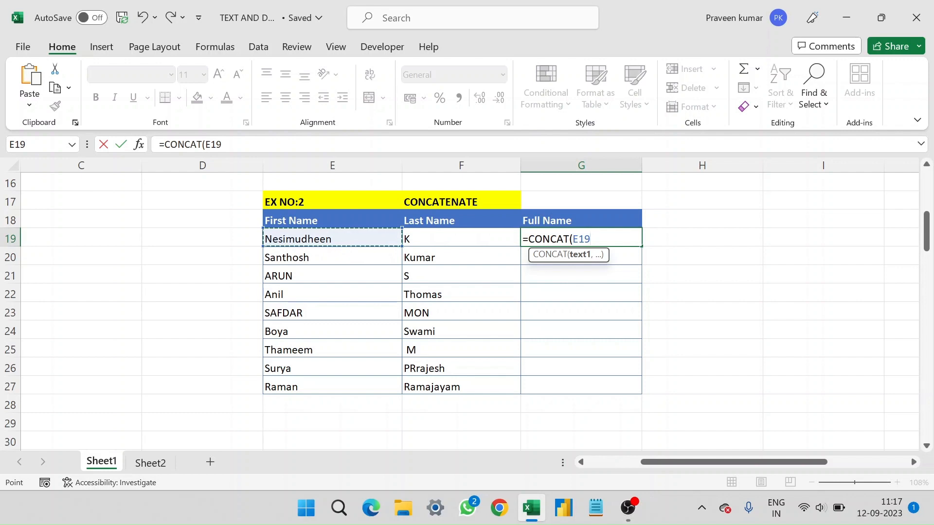
text(,)
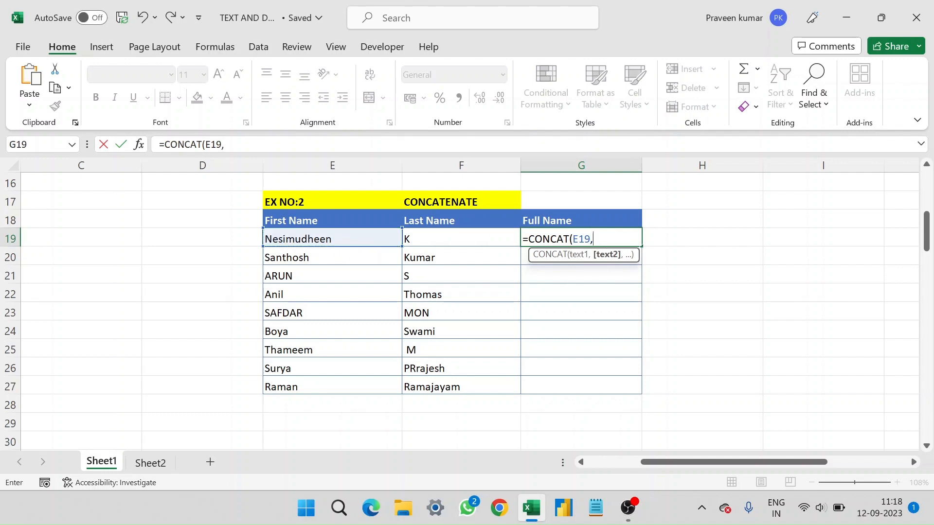
key(Right)
key(Left)
key(Left)
key(Left)
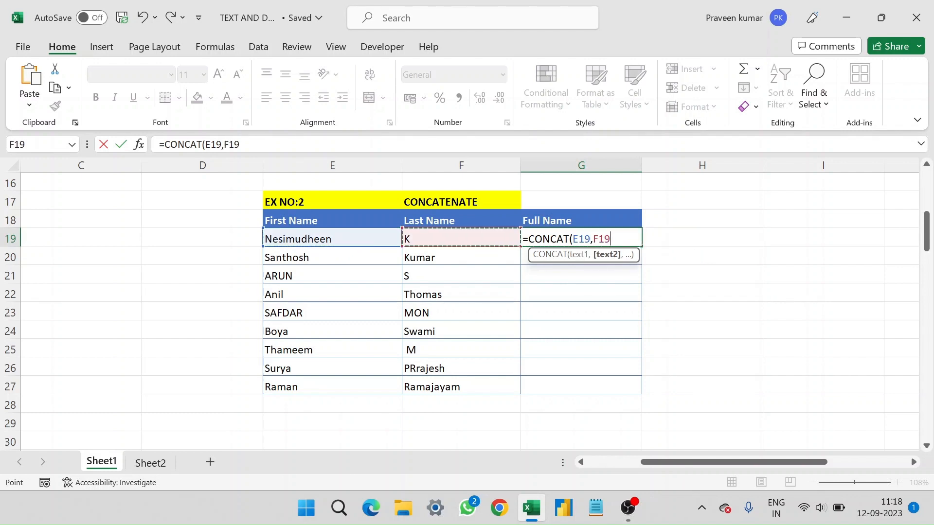
key(Right)
key(Return)
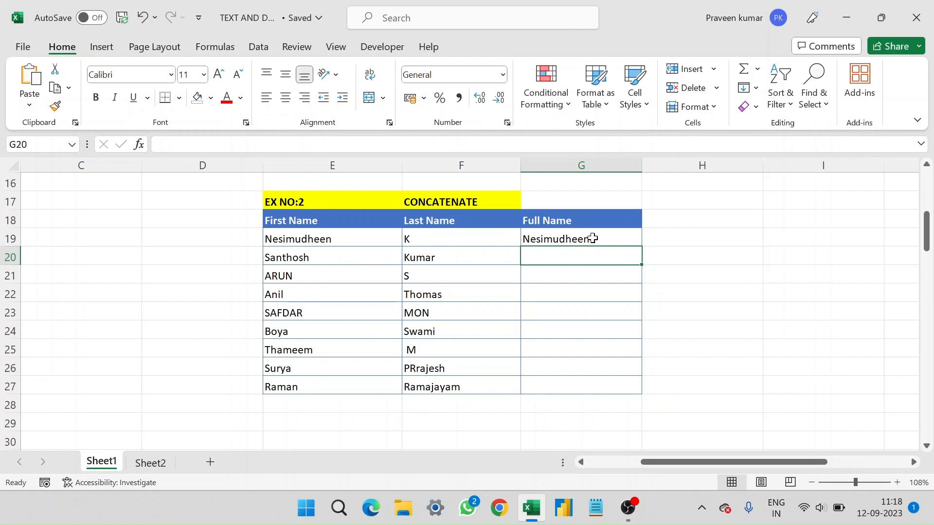
Step: Fill the CONCAT formula from G19 down the Full Name column to G27
key(ctrl+d)
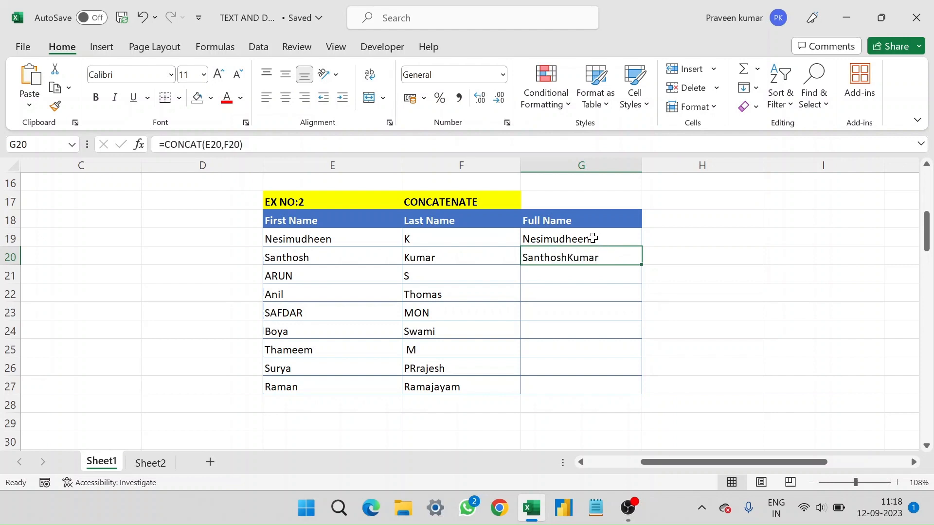
key(Delete)
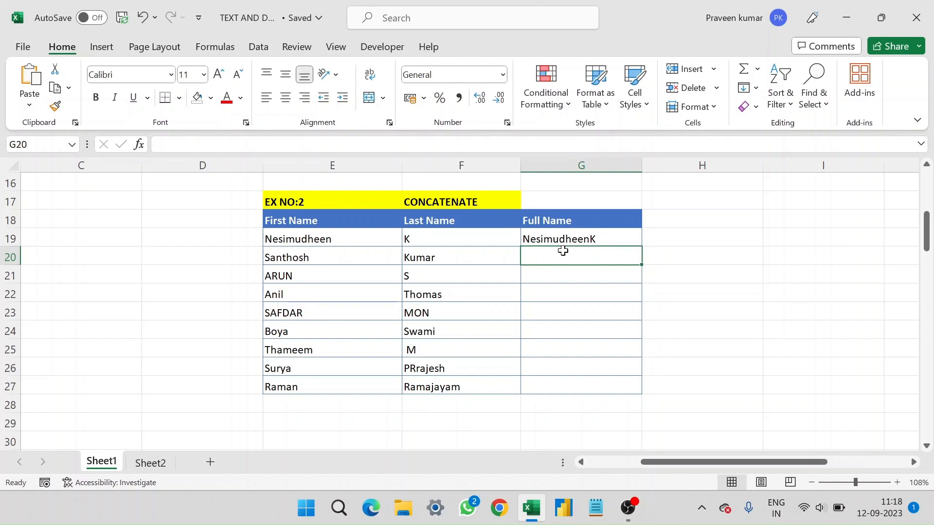
drag(563, 242, 580, 387)
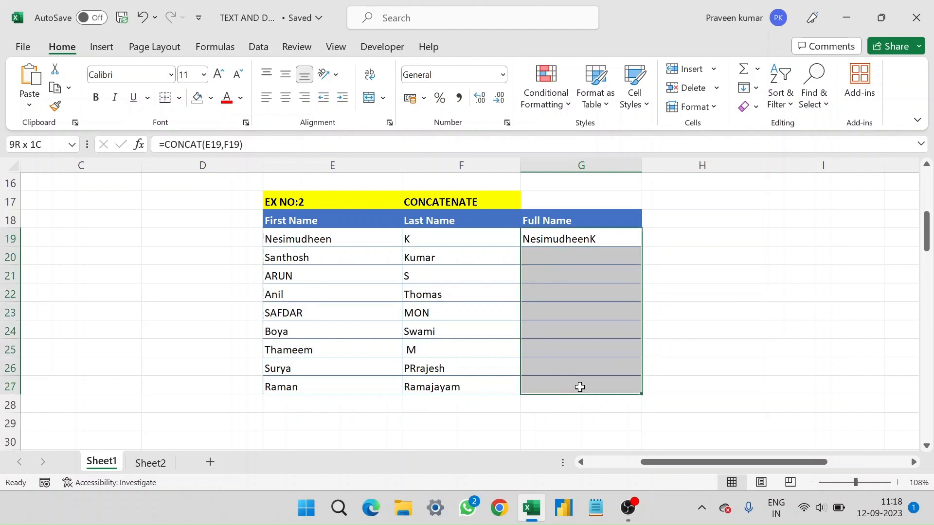
key(ctrl+d)
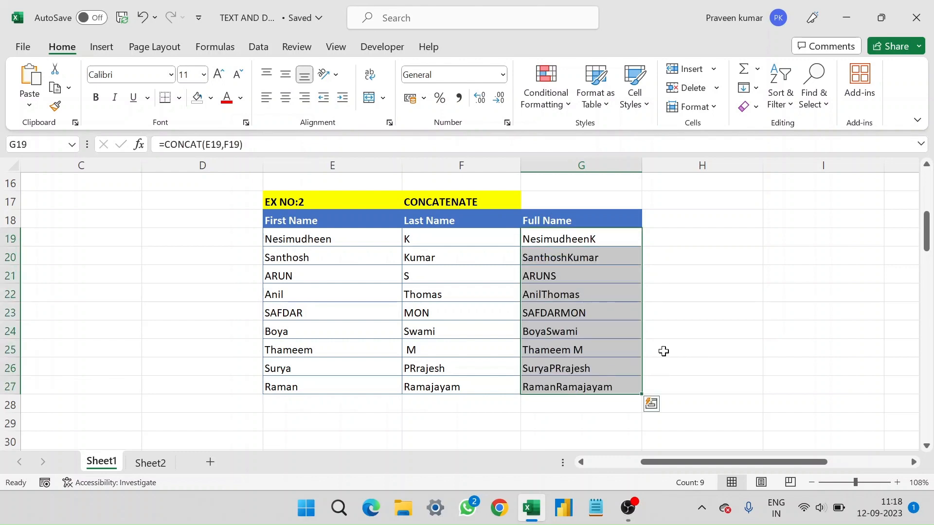
click(663, 352)
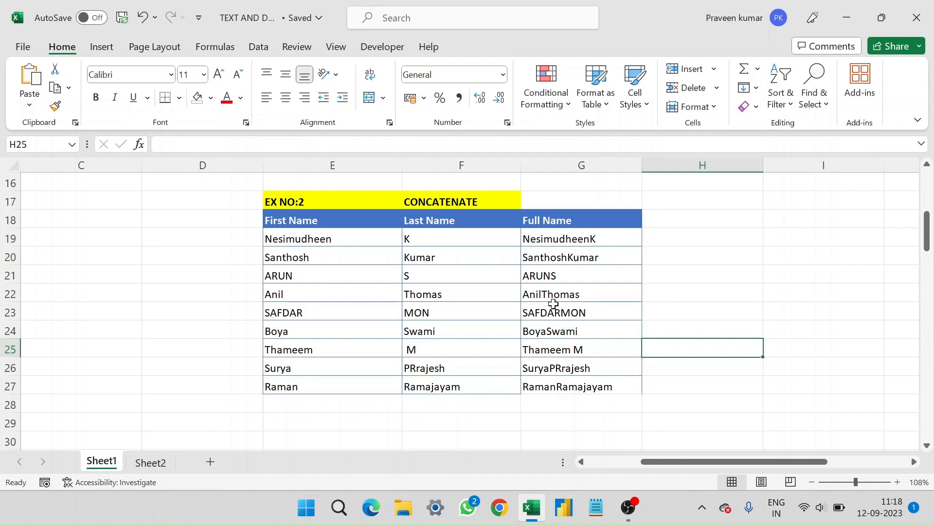
Step: Clear the joined names from the Full Name cells G19:G27
drag(553, 384, 550, 243)
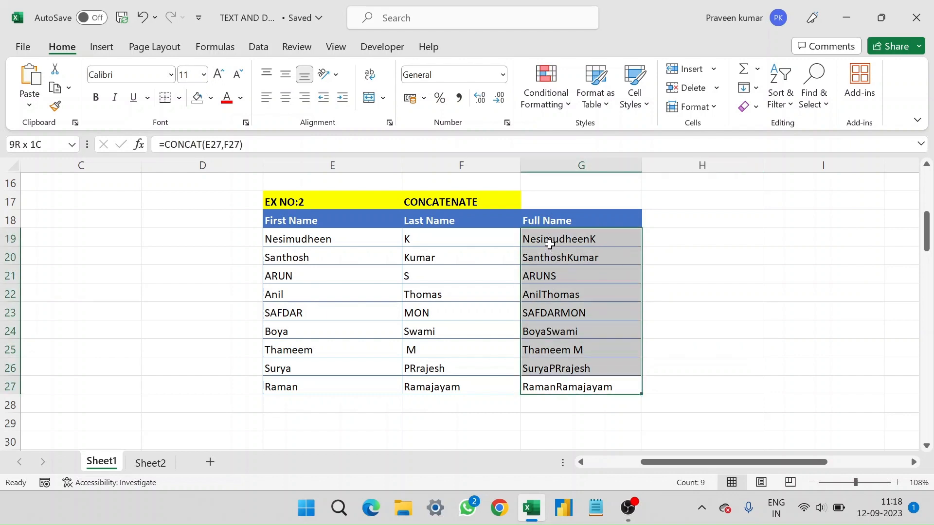
key(Delete)
text(=)
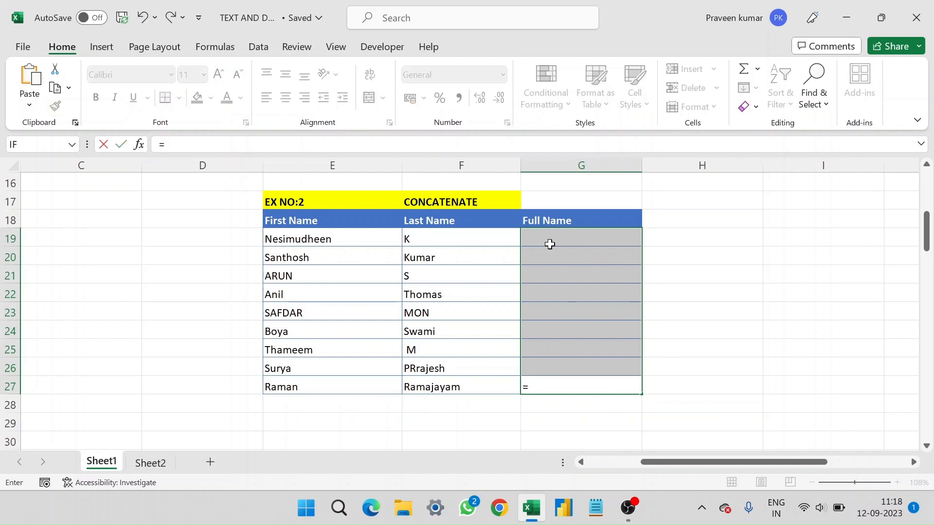
key(Escape)
Step: Enter =CONCAT(E19," ",F19) in the Full Name cell G19 to join the names with a space
click(549, 244)
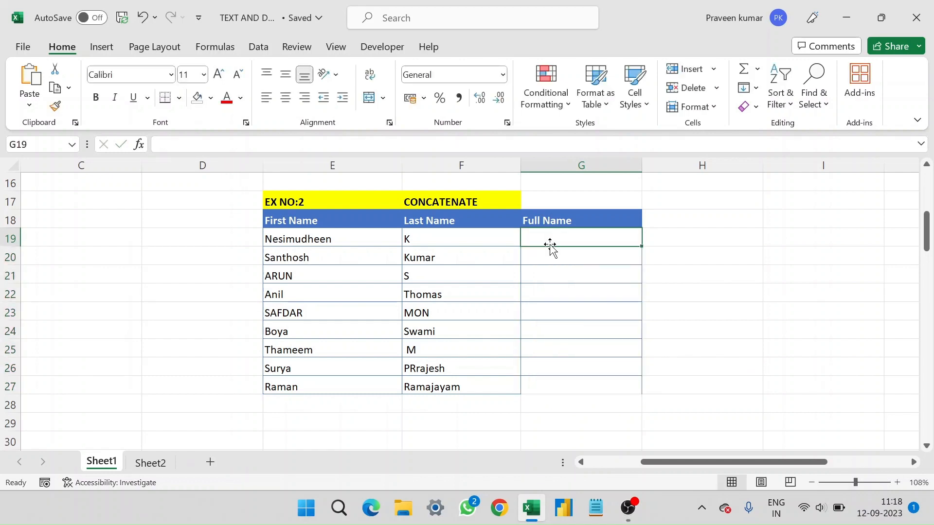
text(=conc)
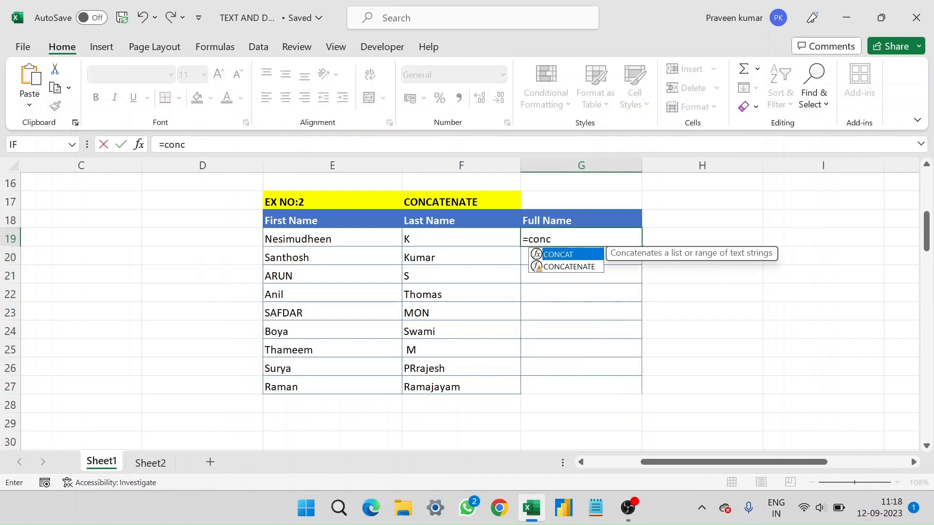
key(Tab)
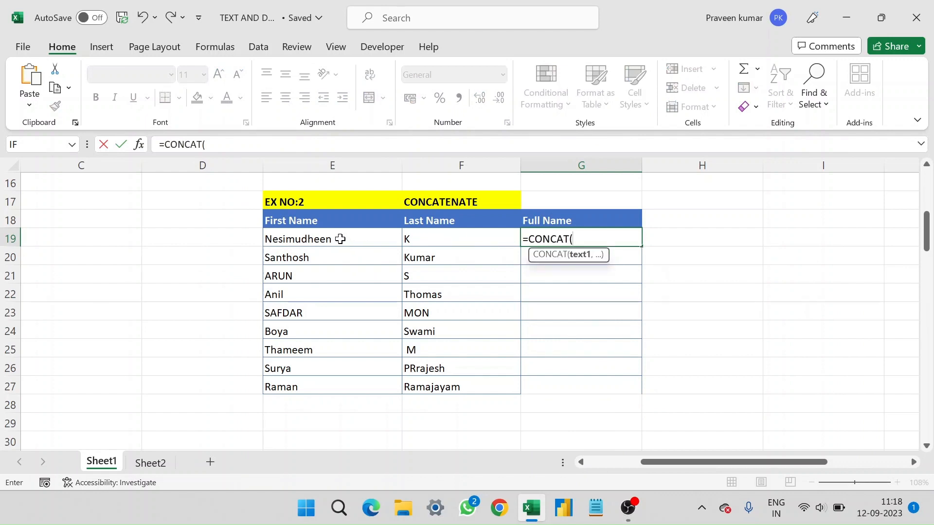
key(Left)
key(Left)
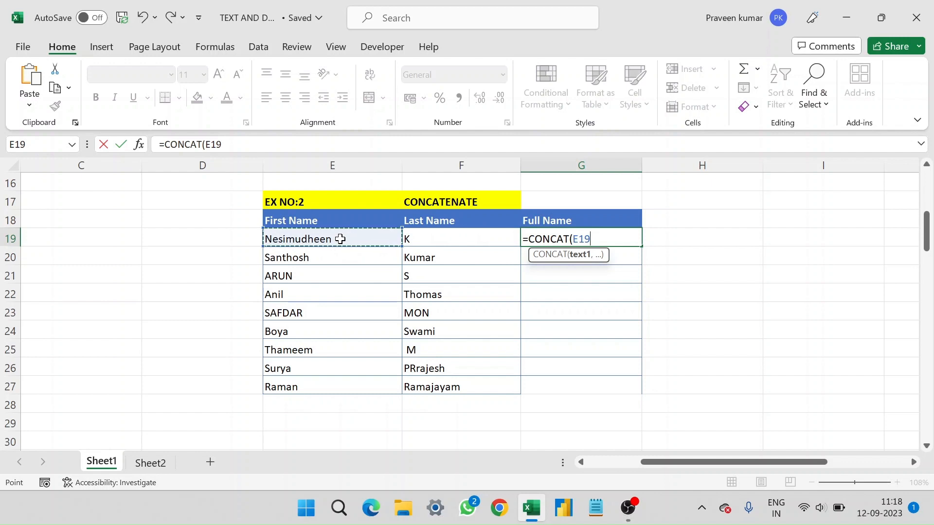
text(,)
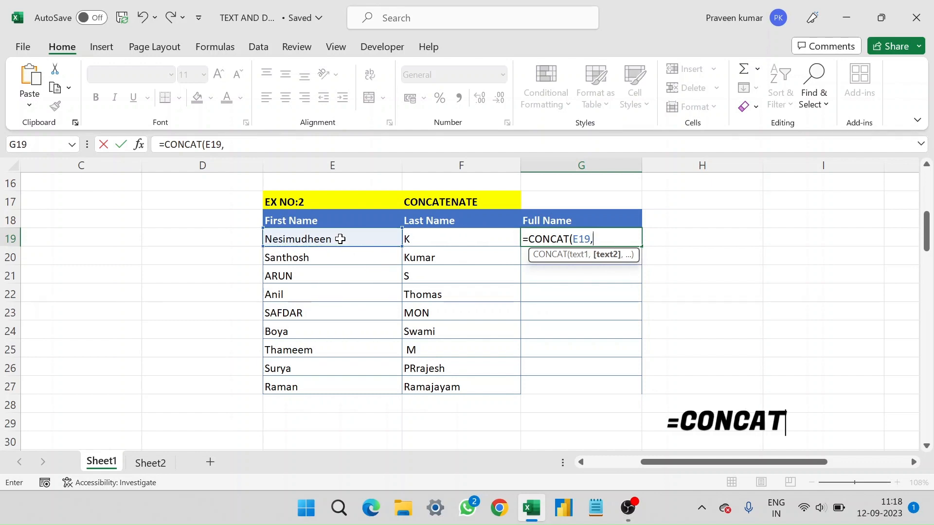
text(")
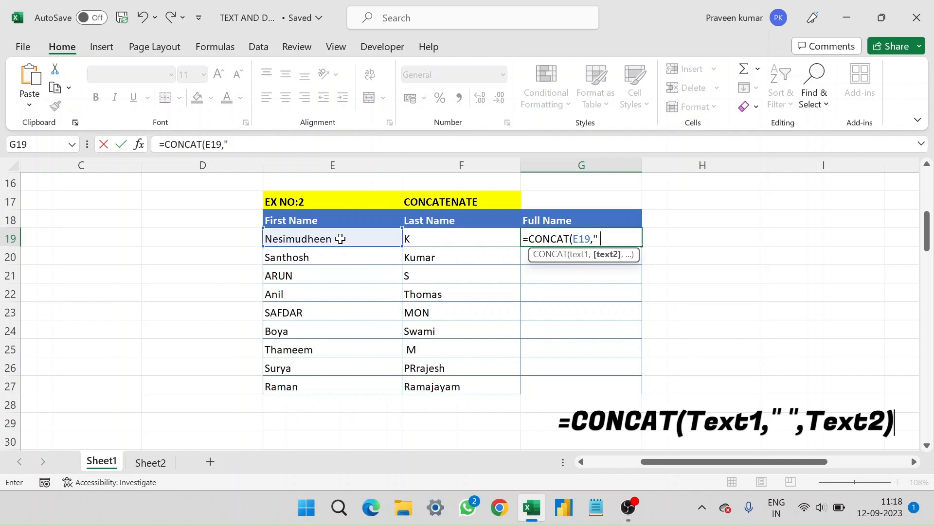
text( ",)
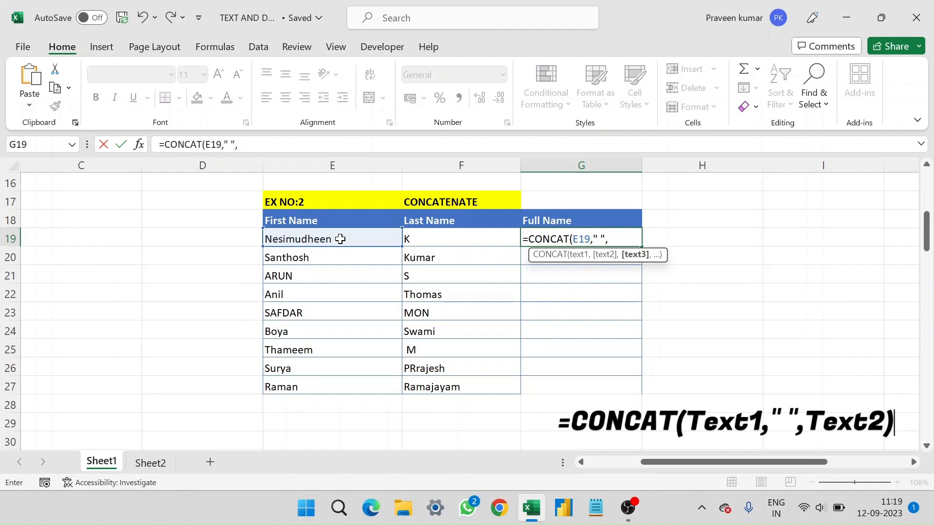
key(Right)
key(Left)
key(Left)
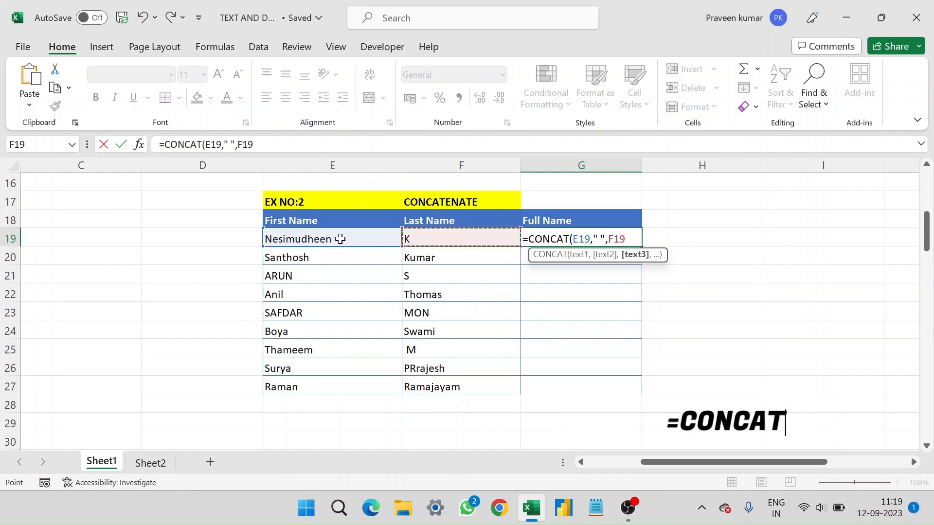
key(Return)
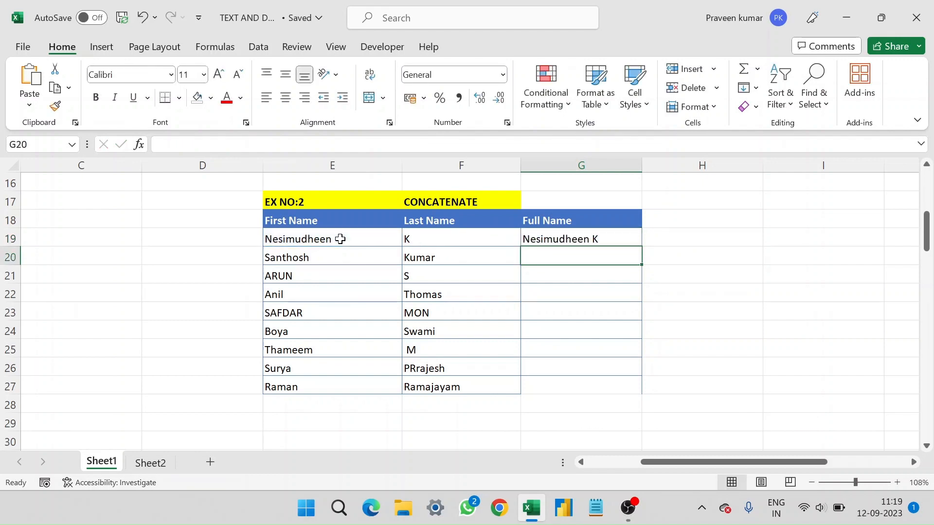
Step: Fill the space-separated CONCAT formula from G19 down to G27
click(575, 237)
drag(574, 237, 577, 386)
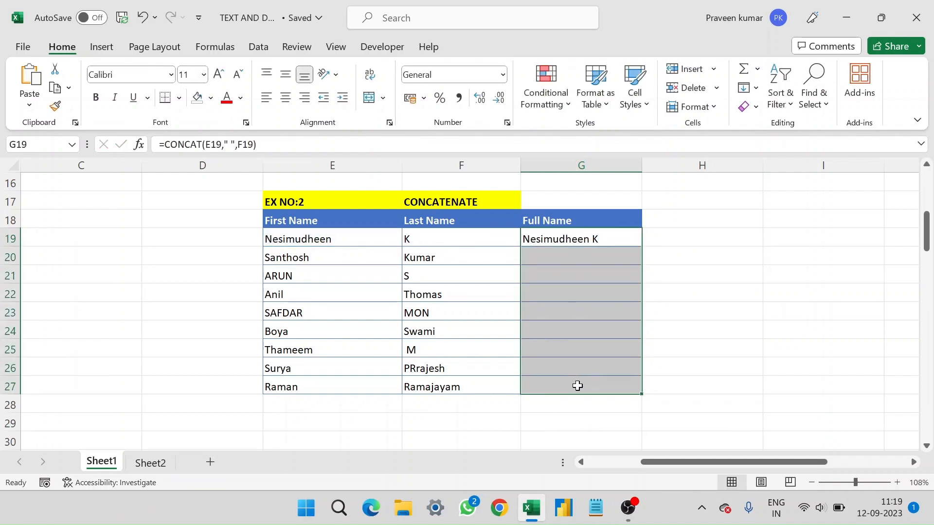
key(ctrl+d)
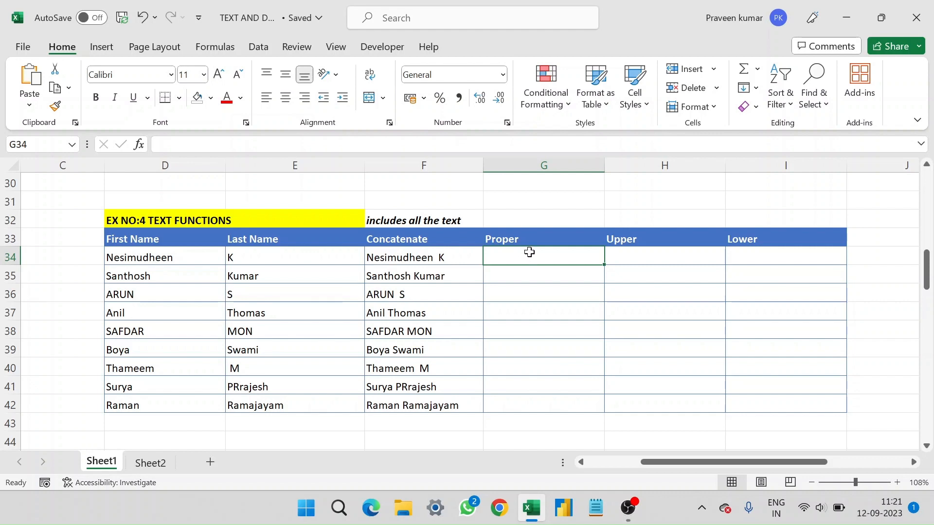
drag(542, 367, 546, 396)
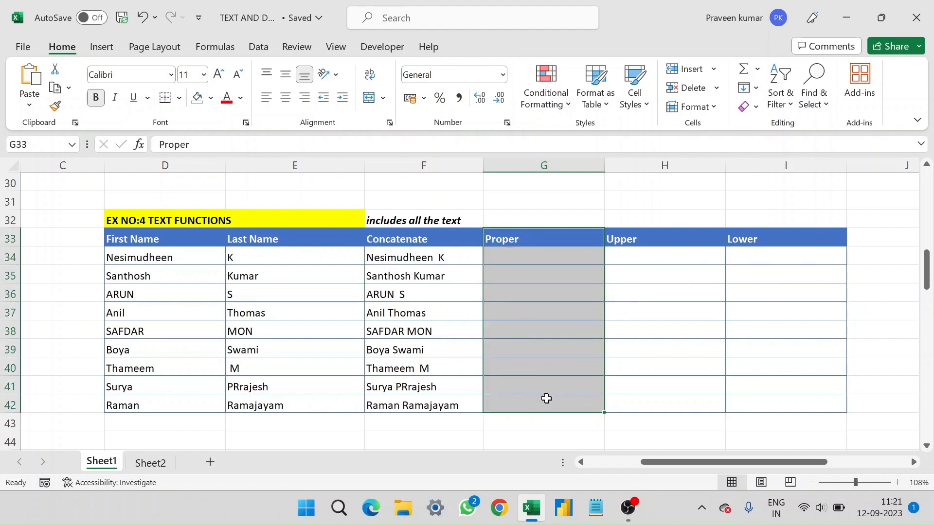
click(507, 259)
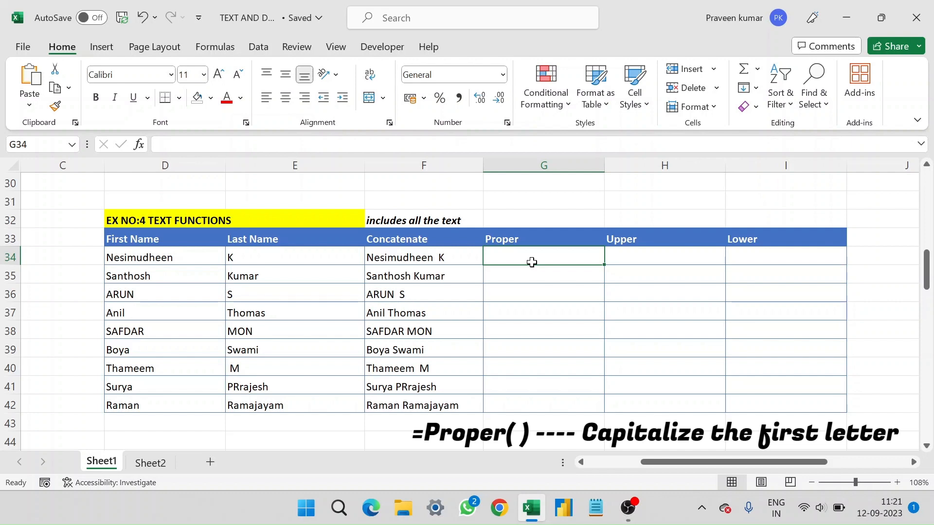
click(391, 332)
click(381, 314)
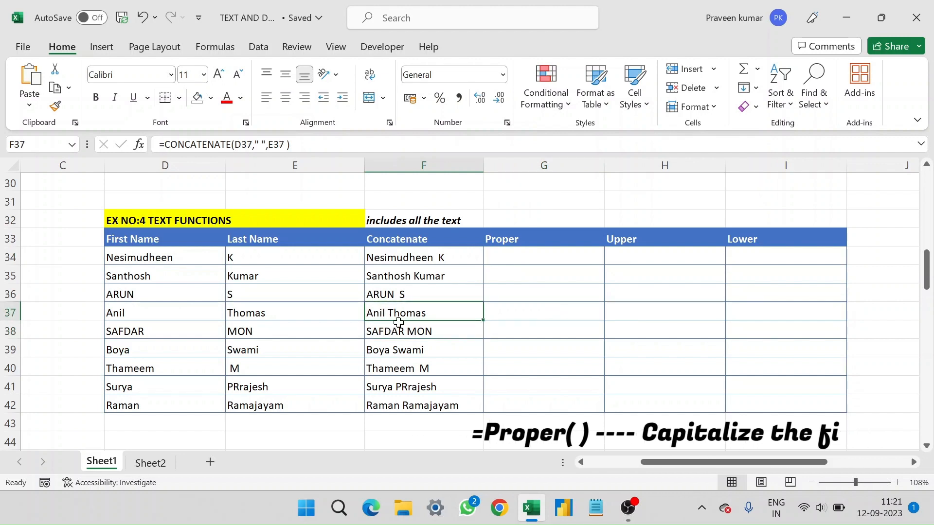
click(379, 389)
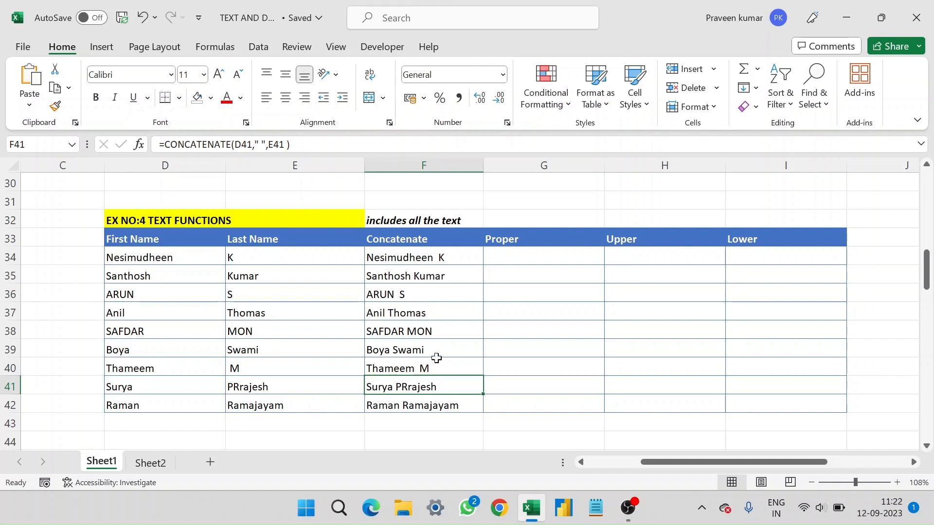
drag(433, 387, 511, 290)
Step: Enter =PROPER(F34) in the Proper cell G34 of the text functions exercise
click(516, 257)
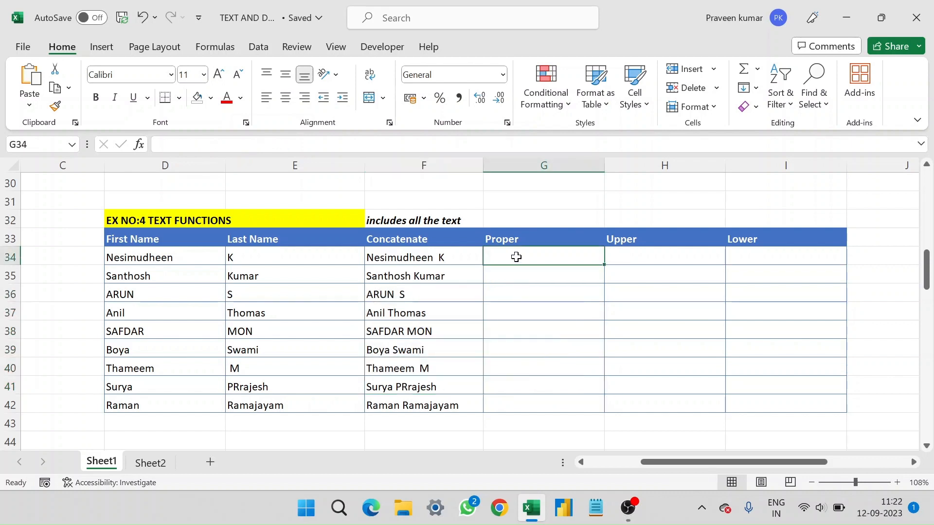
text(=prop)
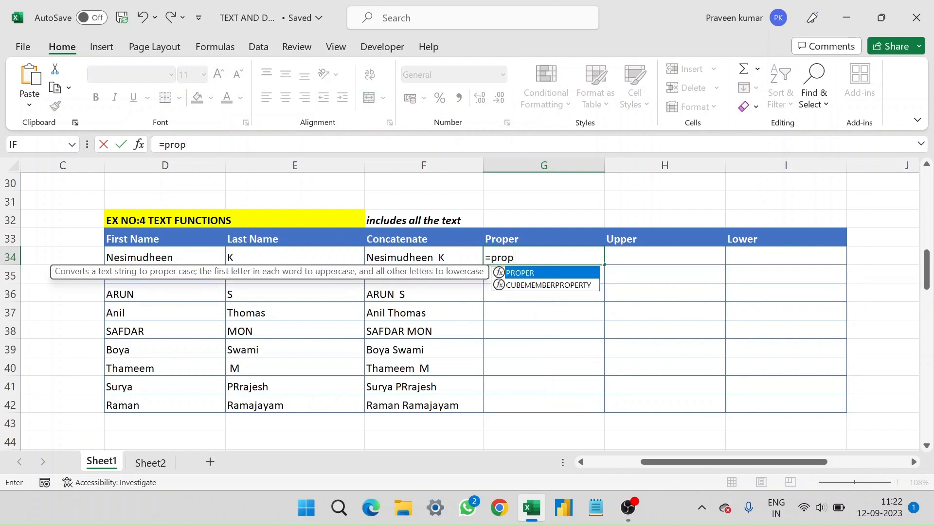
key(Tab)
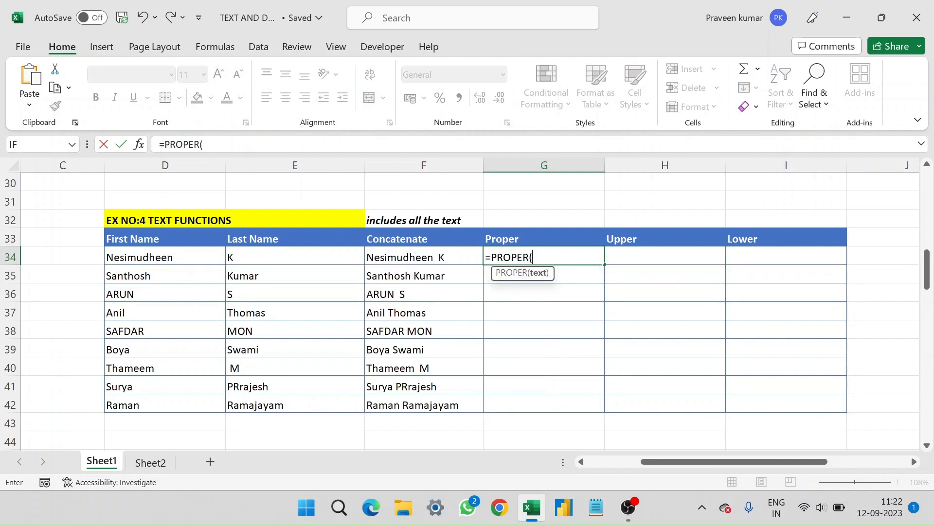
click(414, 257)
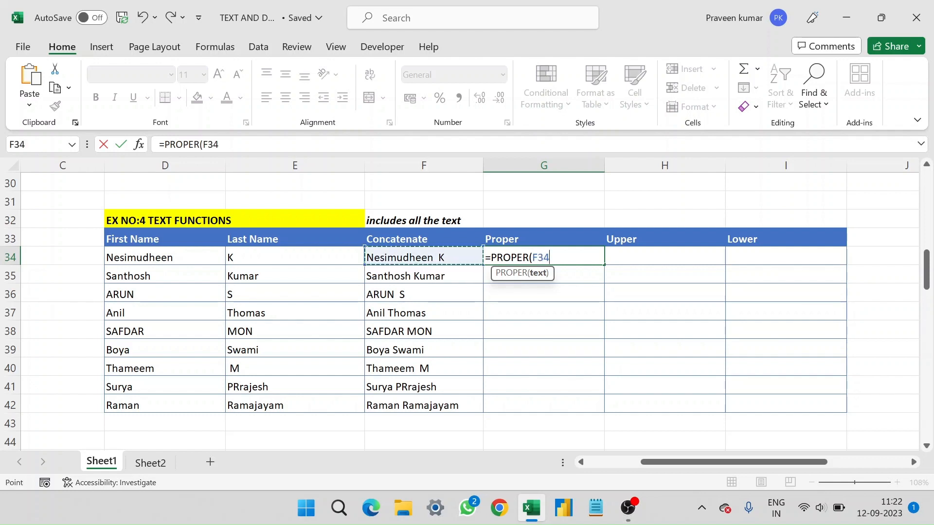
key(Return)
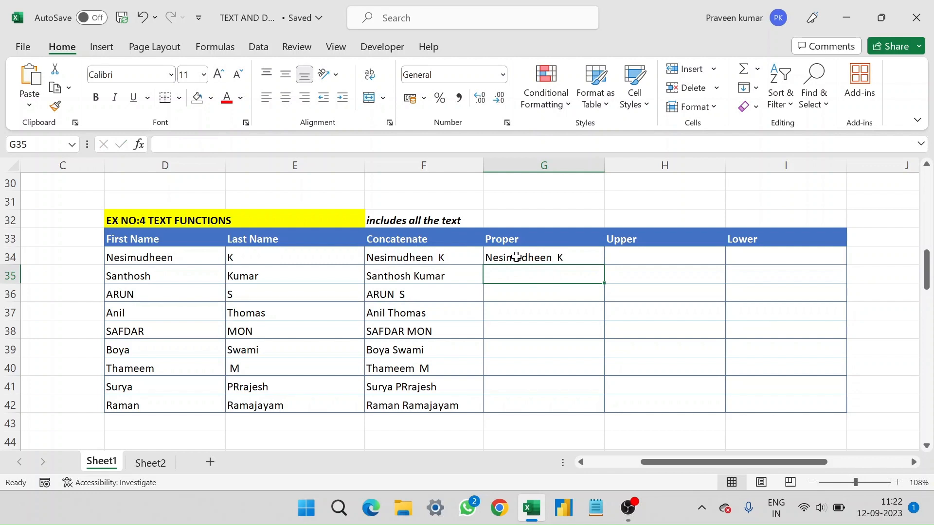
Step: Fill the PROPER formula from G34 down the Proper column to G42
click(516, 257)
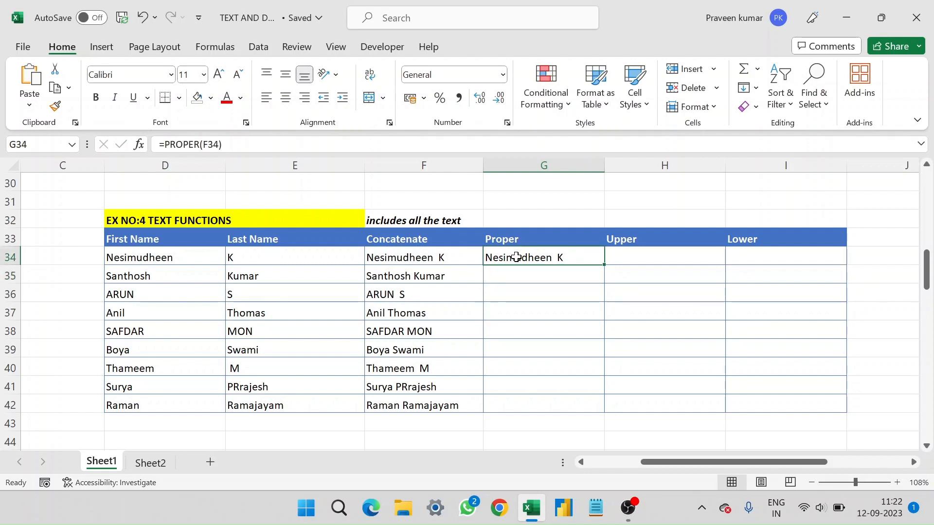
key(shift+Down)
key(shift+Down)
key(shift+Down)
key(shift+Down)
key(shift+Down)
key(shift+Down)
key(shift+Down)
key(shift+Down)
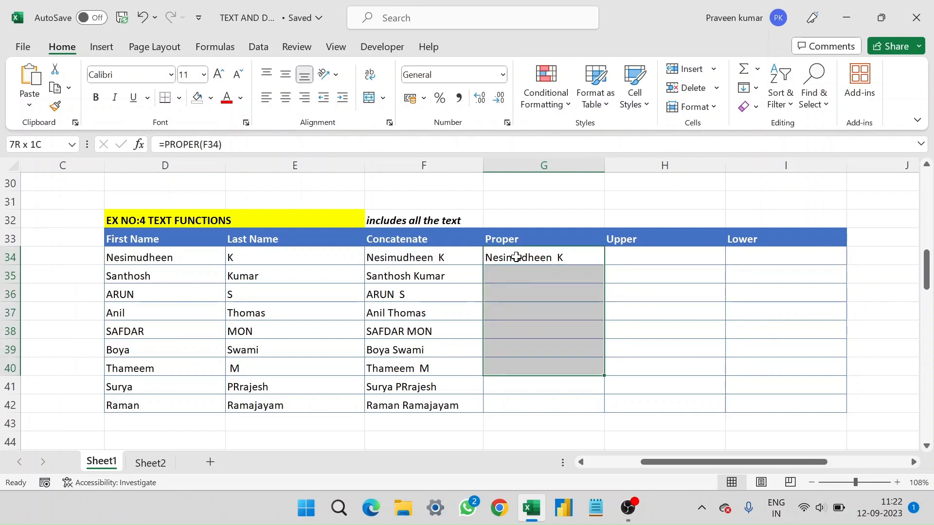
key(ctrl+d)
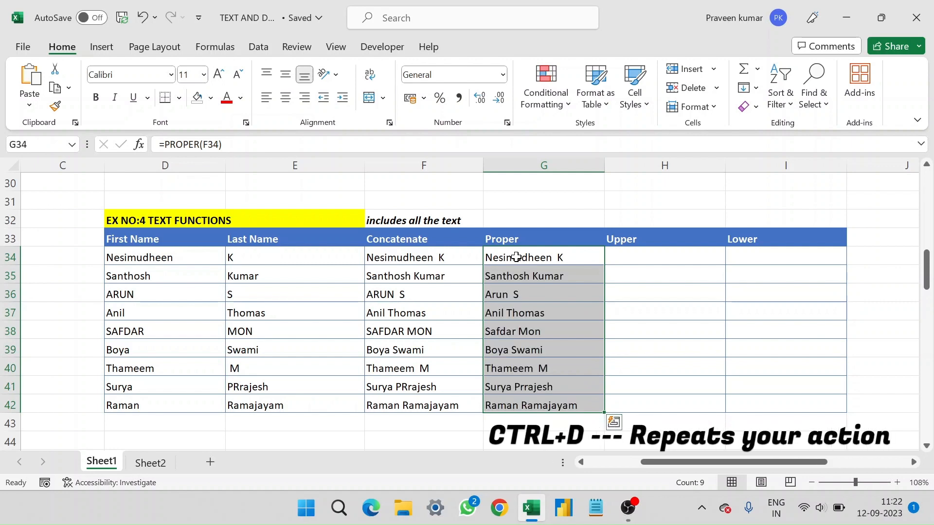
Step: Clear the PROPER results from cells G34:G42
click(554, 418)
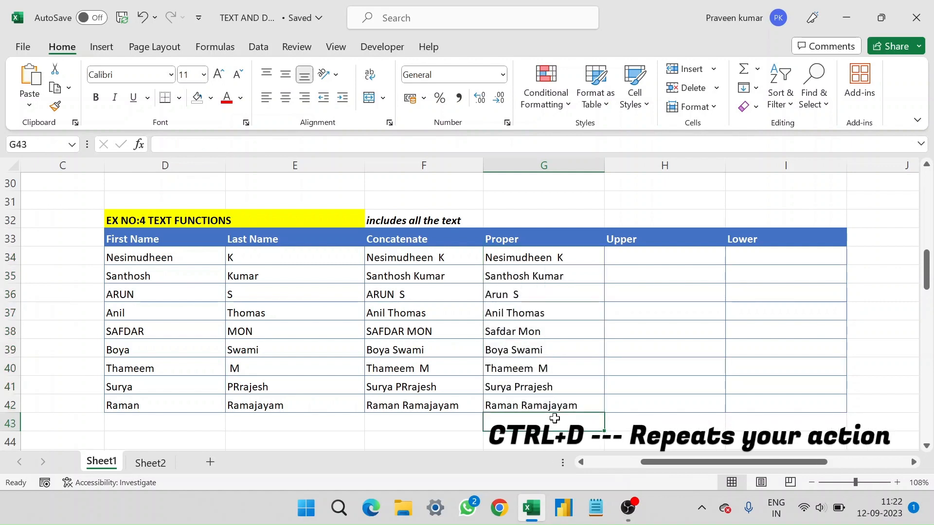
drag(500, 249, 546, 397)
key(Delete)
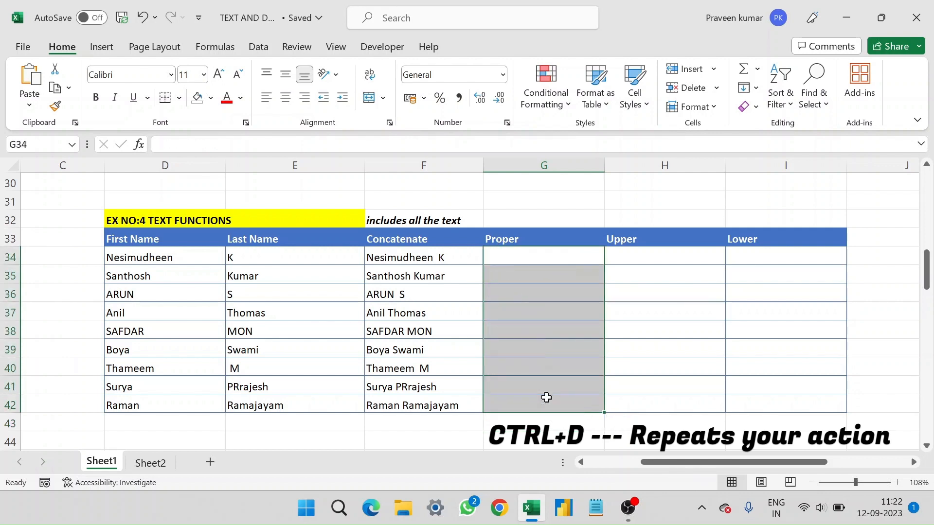
Step: Enter =PROPER(F34:F42) in cell G34 to convert the whole Concatenate list to proper case with one formula
click(503, 261)
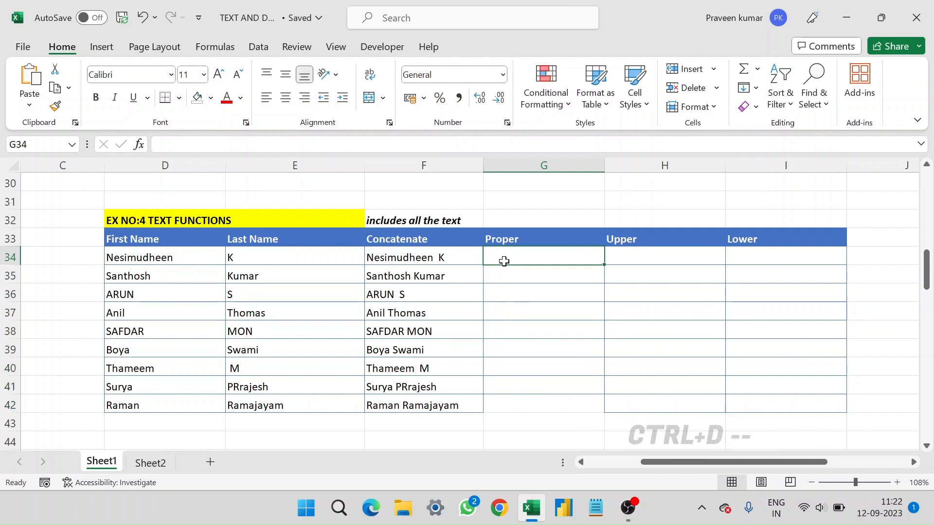
text(=prop)
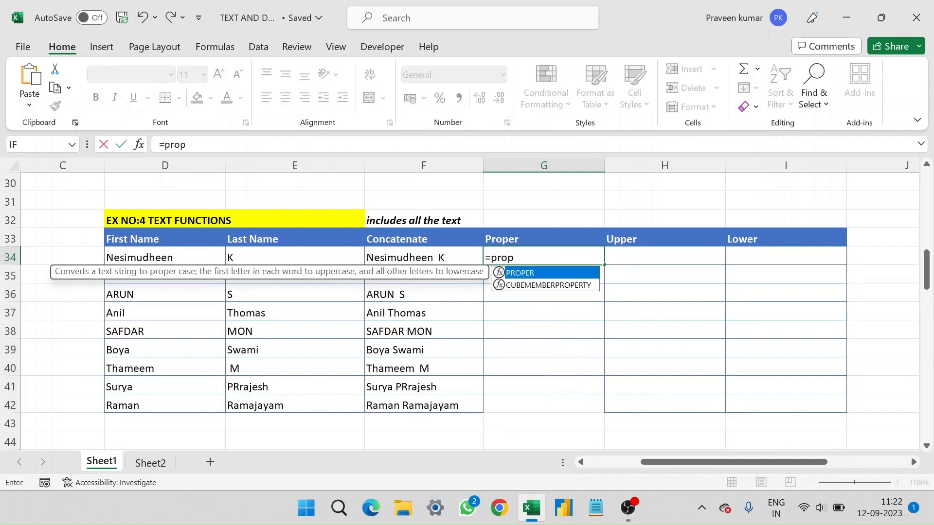
text(er)
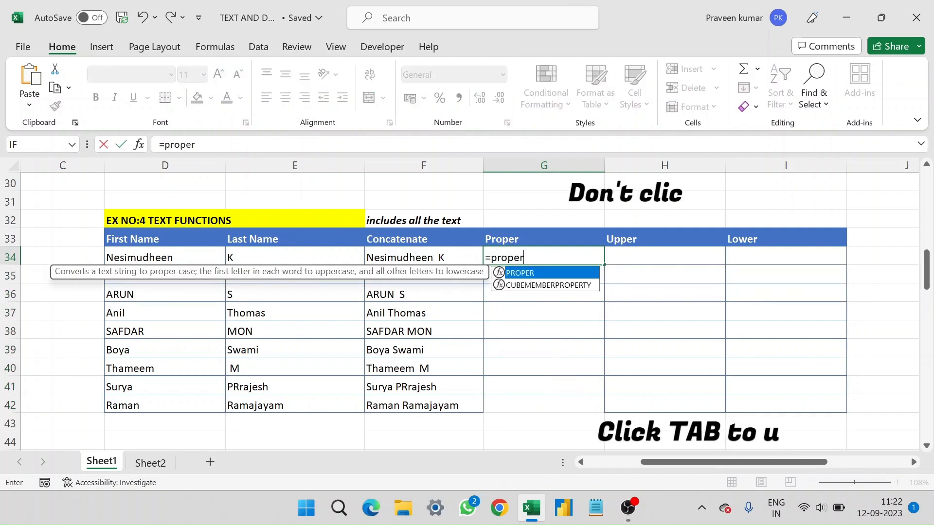
key(Tab)
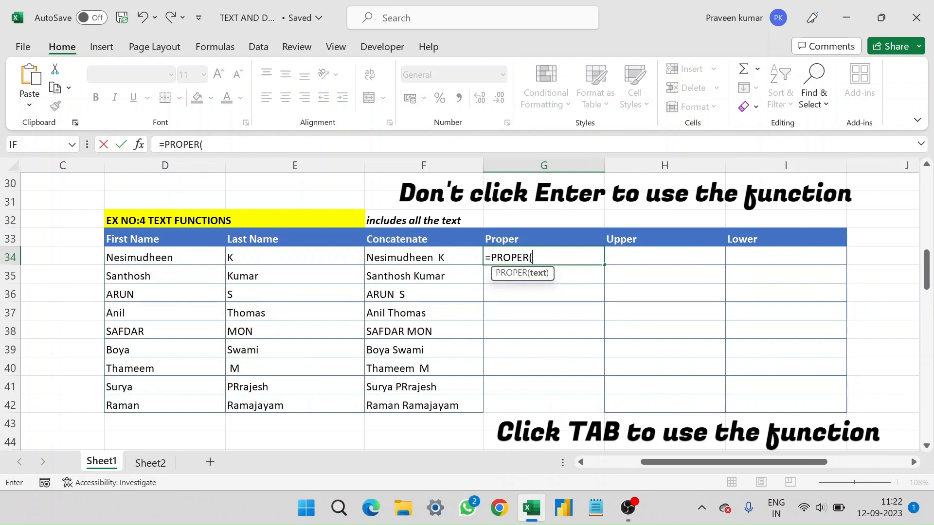
click(423, 257)
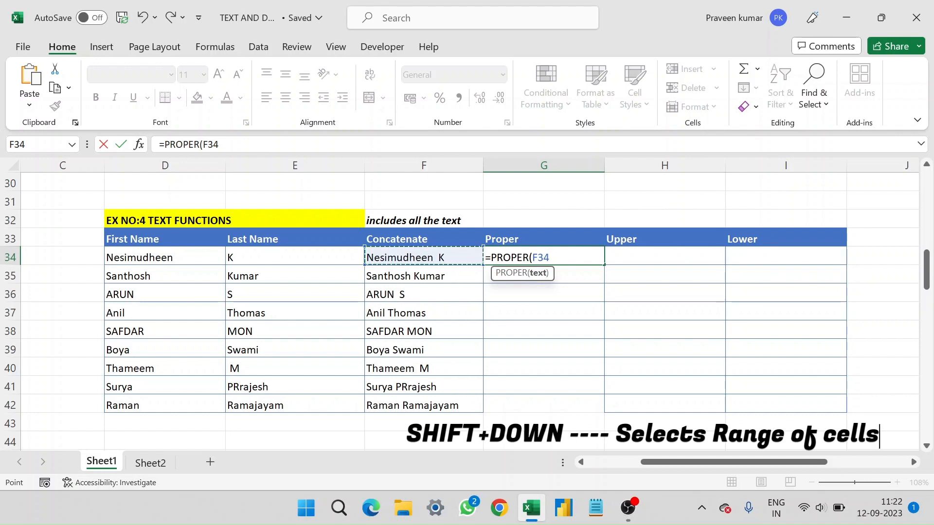
key(shift+Down)
key(shift+Down)
key(shift+Down)
key(shift+Down)
key(shift+Down)
key(shift+Down)
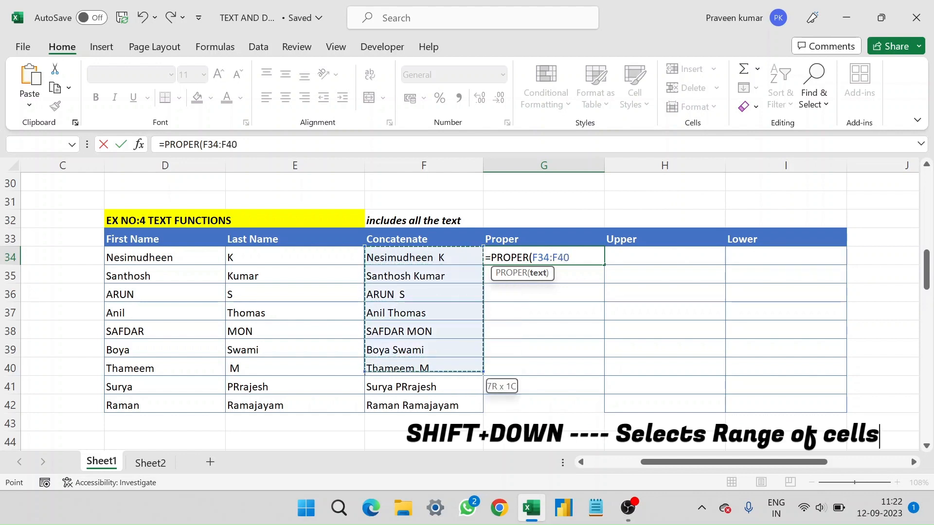
key(shift+Down)
key(shift+Down)
key(Return)
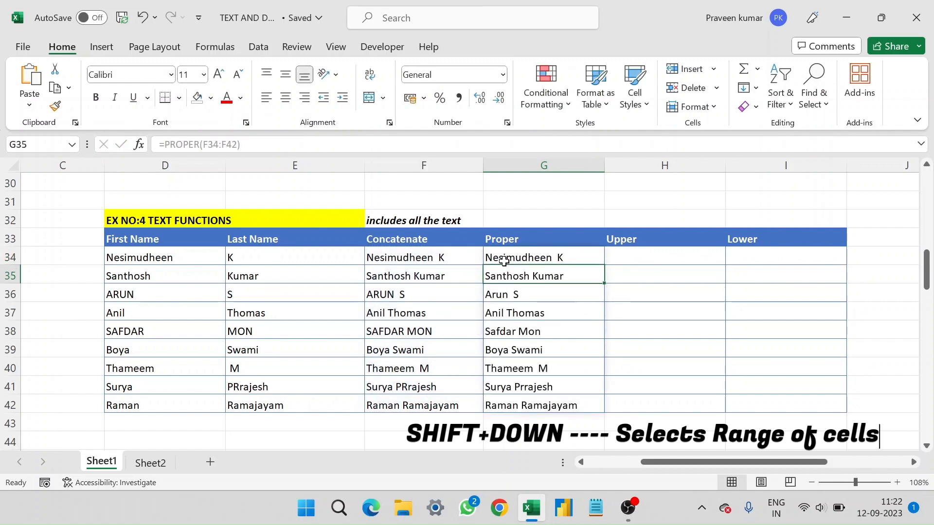
Step: Enter =UPPER(F34:F42) in cell H34 to convert the concatenated names to uppercase in the Upper column
click(636, 257)
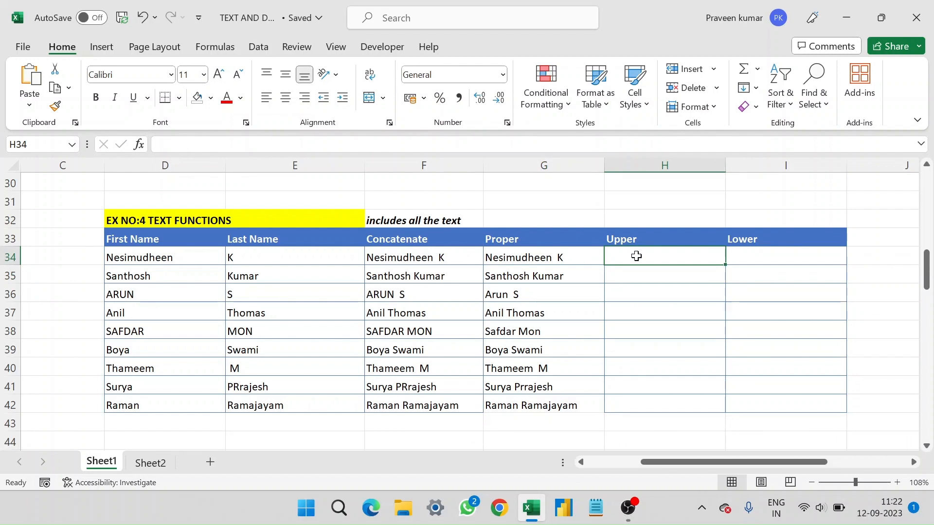
text(=)
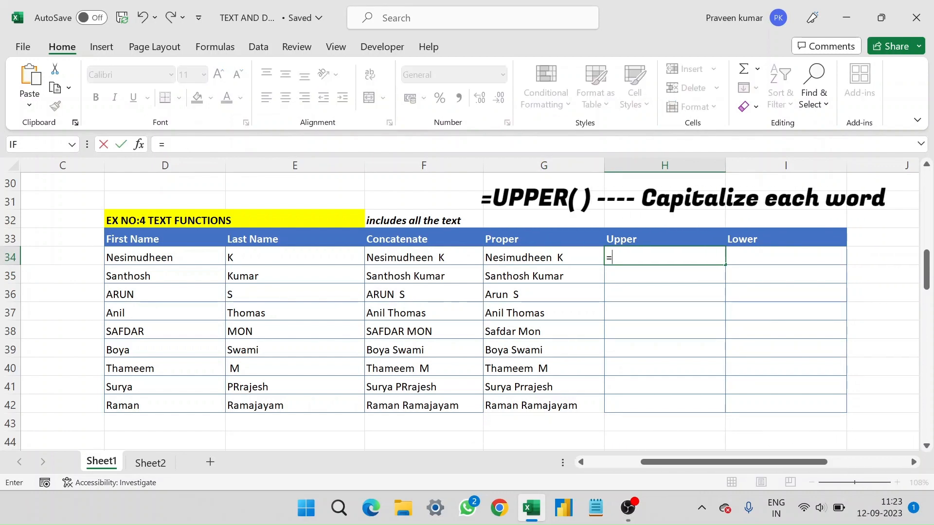
text(upp)
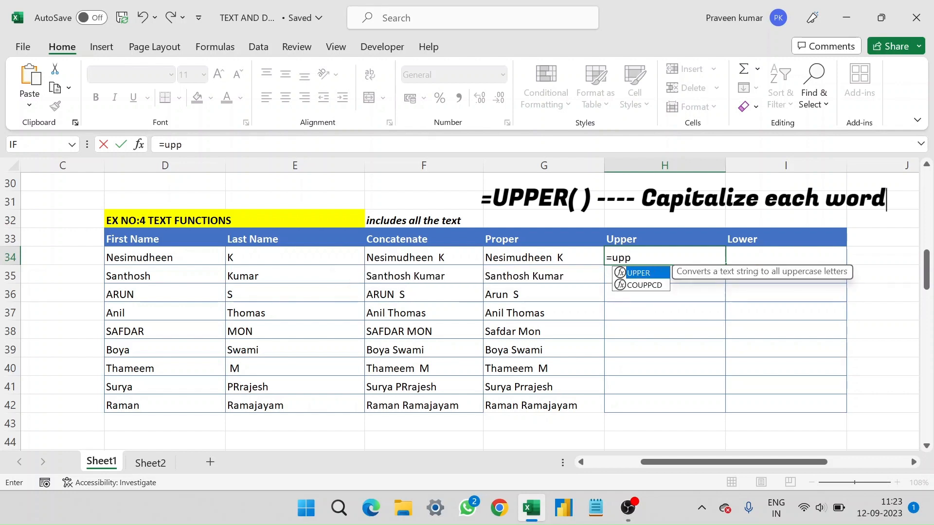
key(Tab)
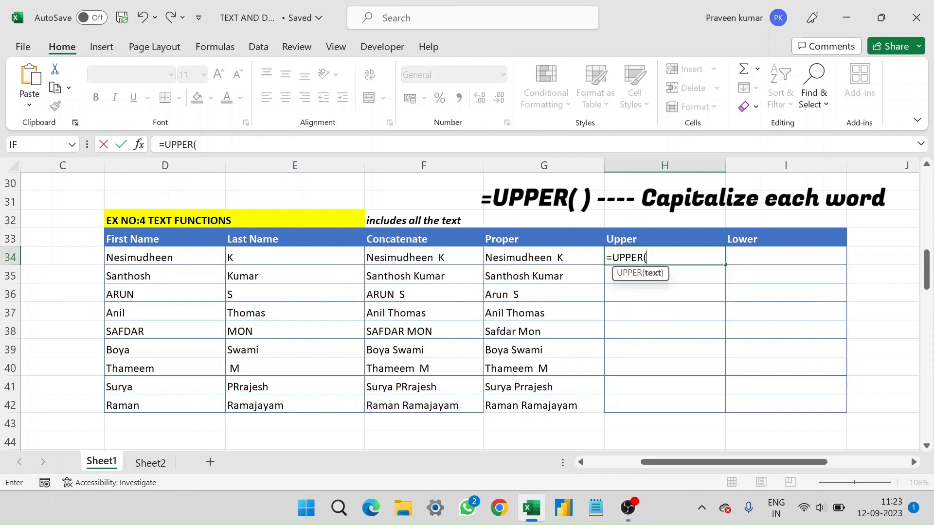
drag(474, 258, 485, 415)
key(Return)
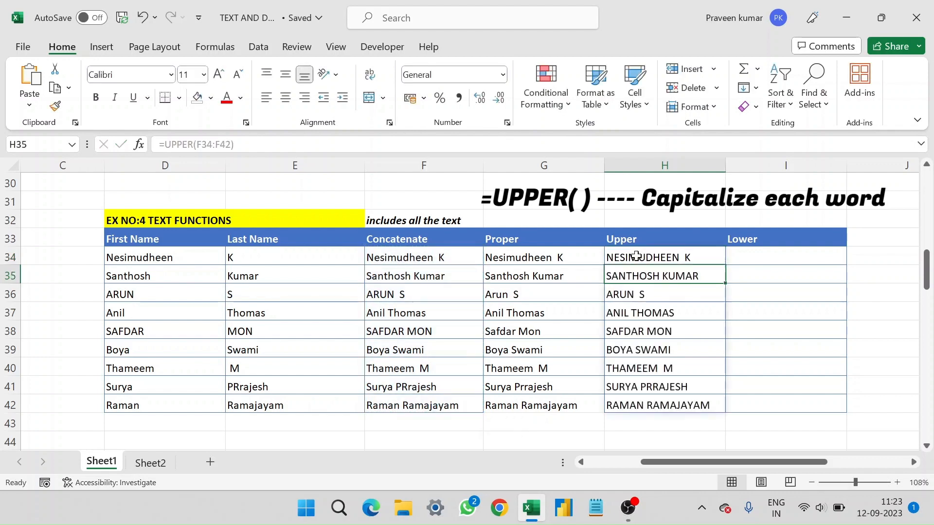
Step: Enter =LOWER(H34:H42) in cell I34 to convert the Upper column's names to lowercase
click(738, 256)
text(=lower)
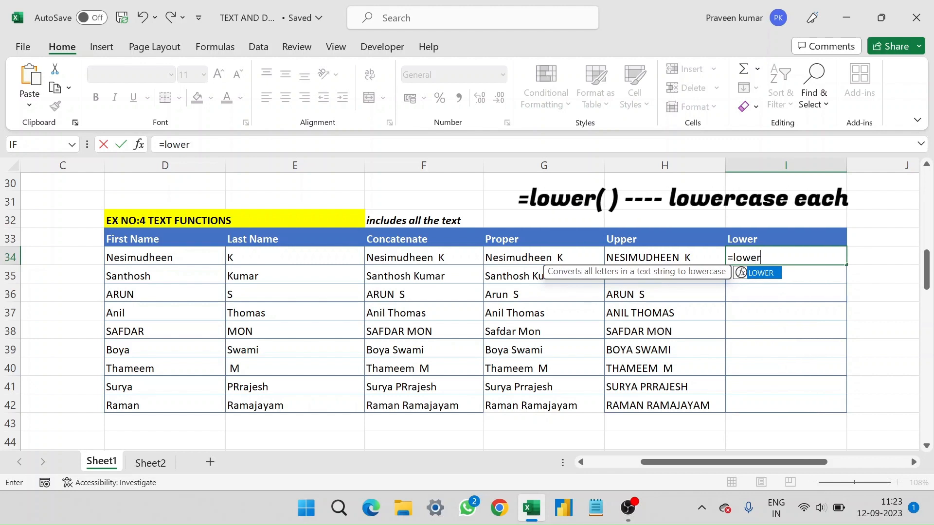
key(Tab)
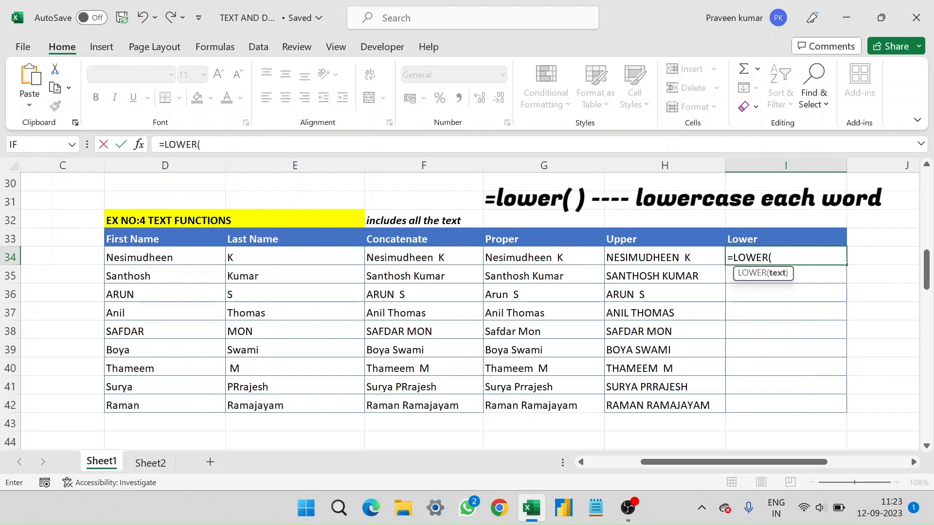
key(Left)
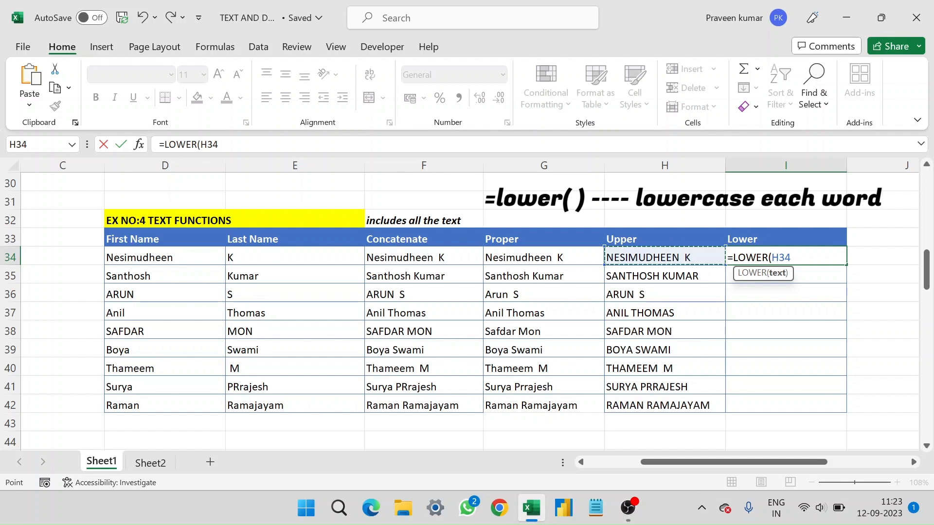
key(shift+Down)
key(shift+Down)
key(shift+Down)
key(shift+Down)
key(shift+Down)
key(shift+Down)
key(shift+Down)
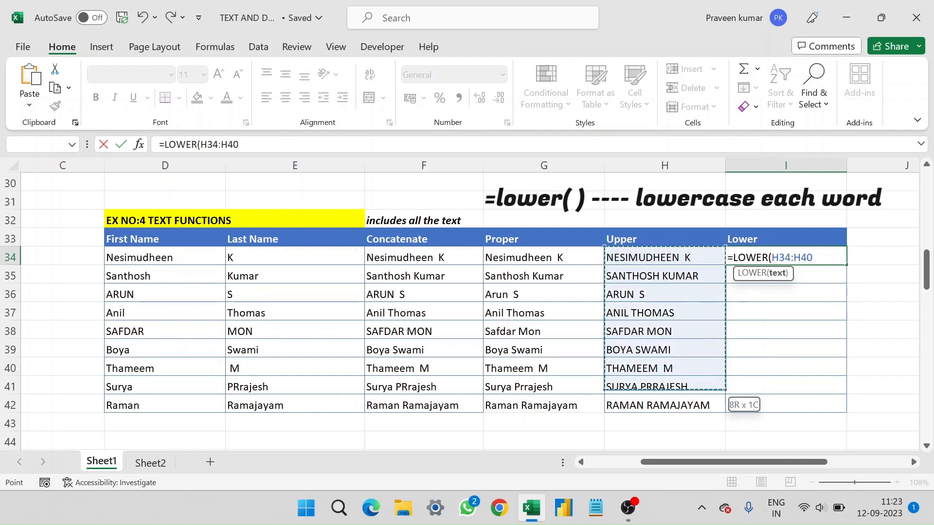
key(shift+Down)
key(Return)
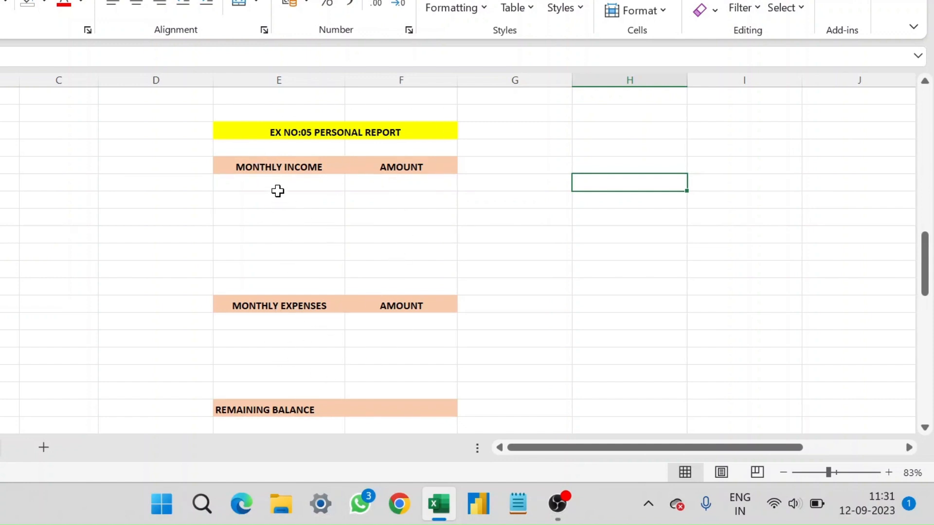
Step: Enter Salary as the first item under MONTHLY INCOME in the EX NO:05 personal report
click(261, 194)
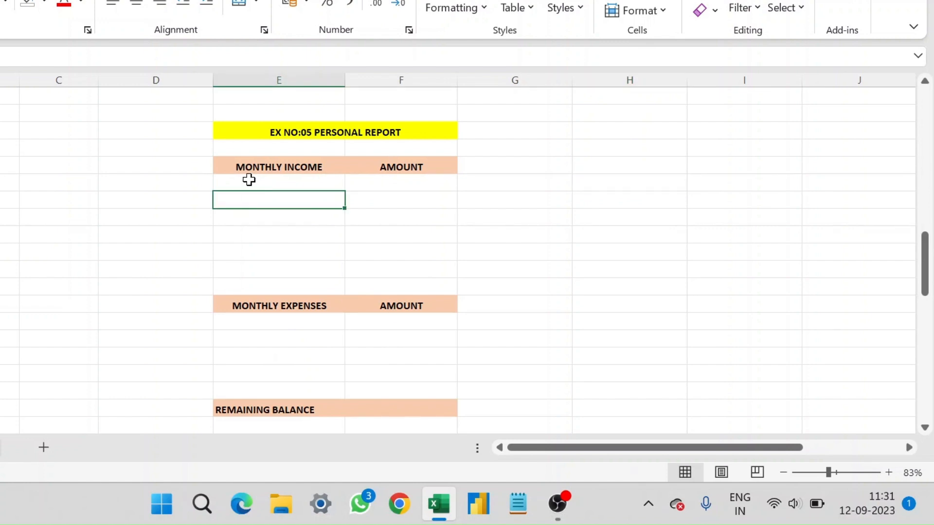
click(249, 180)
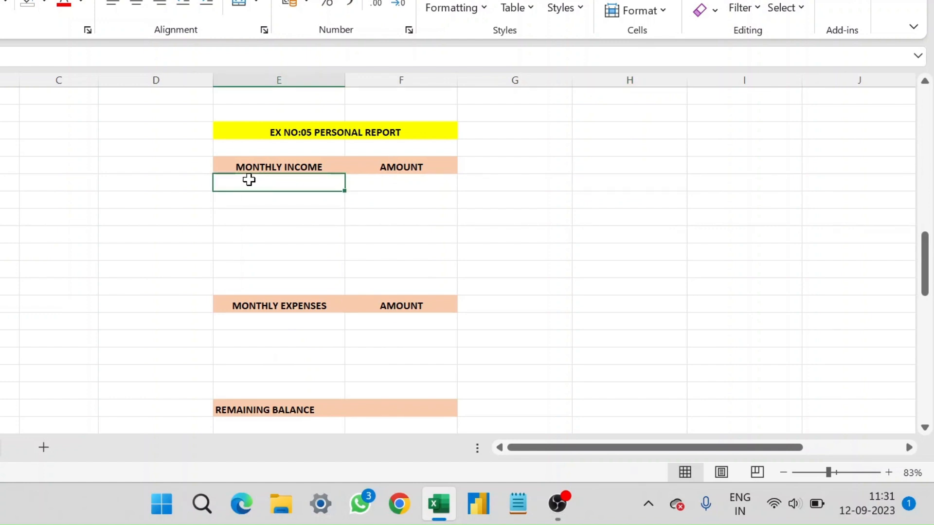
key(Caps_Lock)
text(Salary)
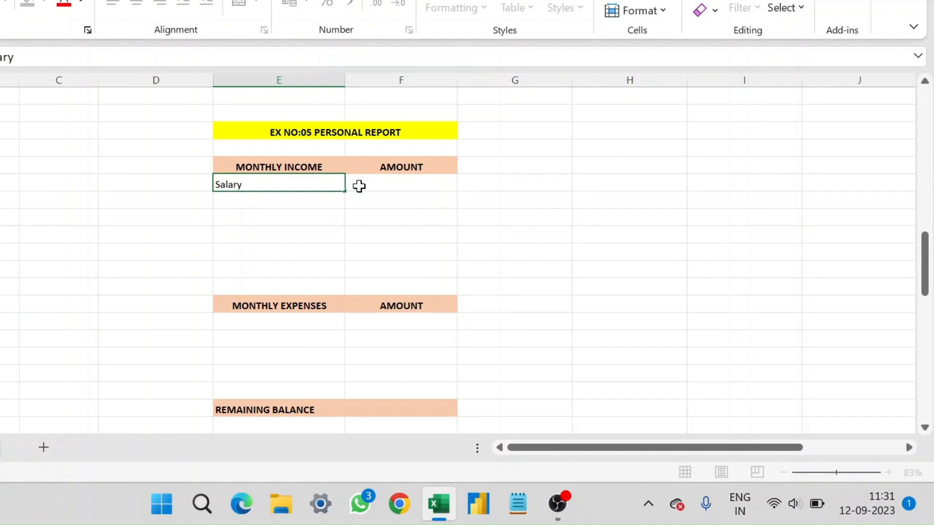
key(Tab)
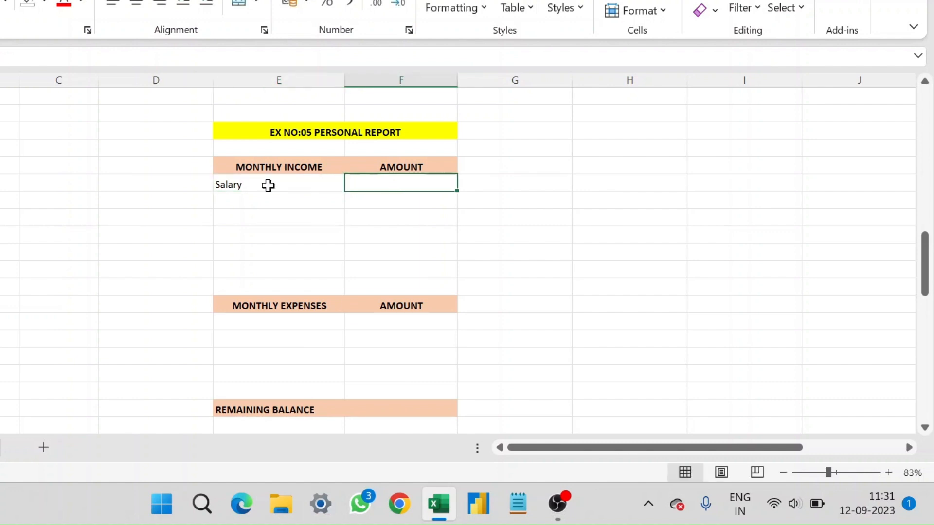
Step: Enter the label TOTAL INCOME in cell E54, two rows above the MONTHLY EXPENSES header
click(239, 253)
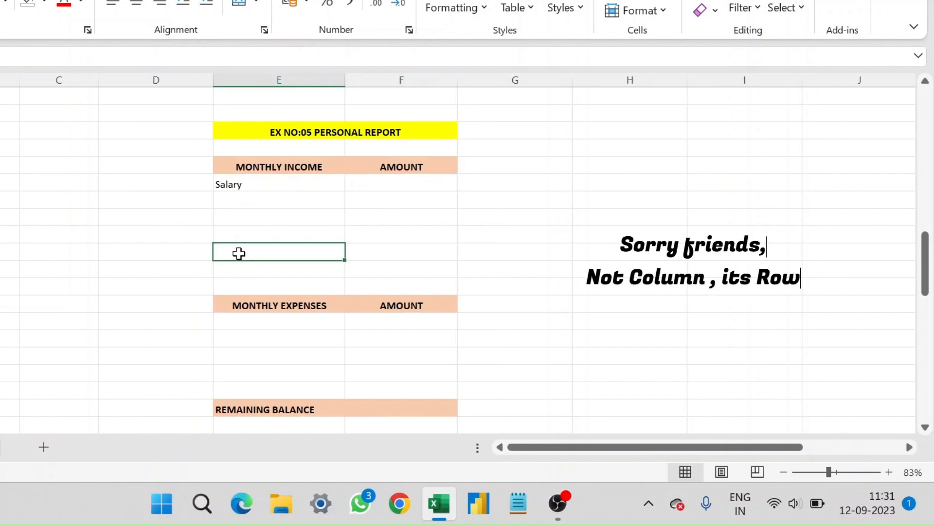
key(Caps_Lock)
text(TO)
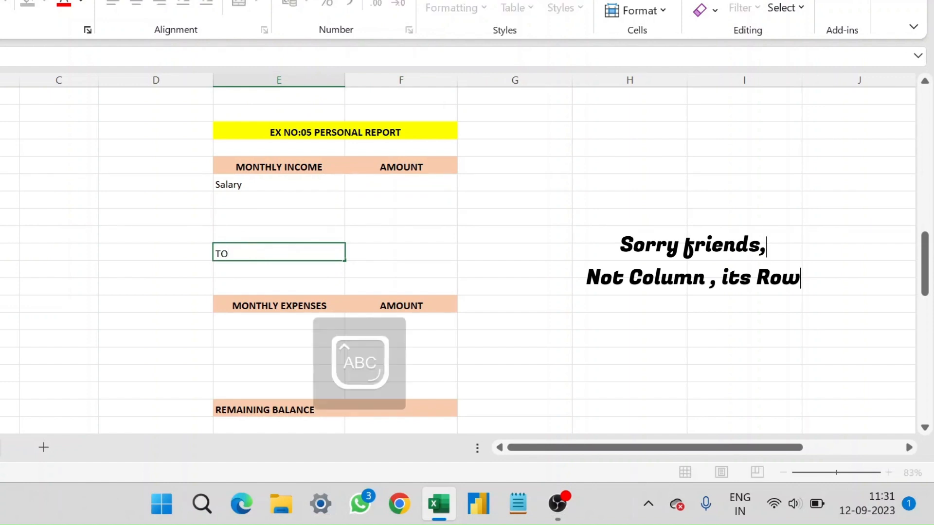
text(TAL INCOME)
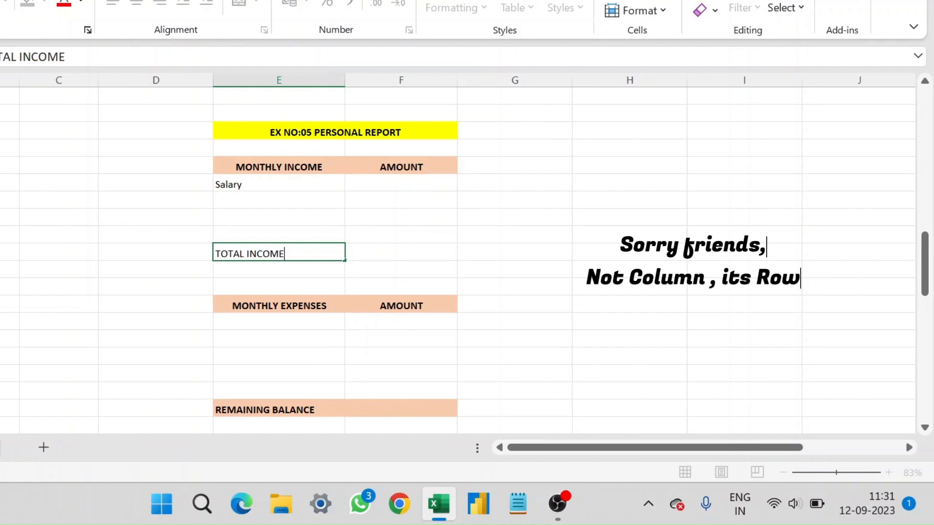
key(Tab)
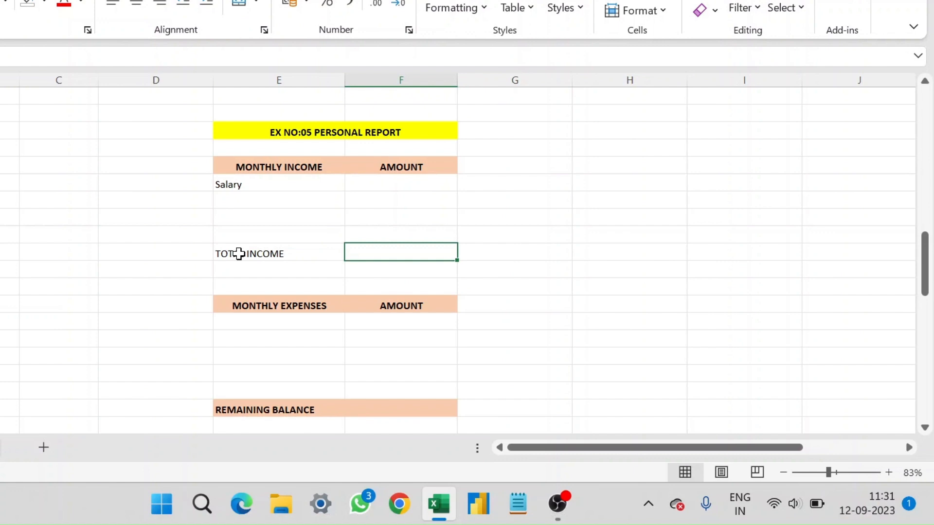
Step: Enter a SUM formula over F50:F53 in the amount cell beside TOTAL INCOME
text(=SUM)
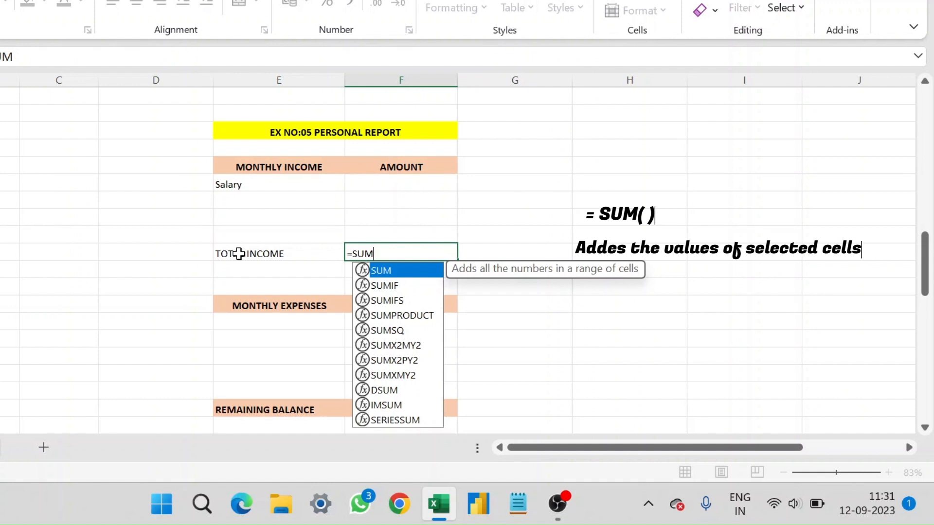
text(()
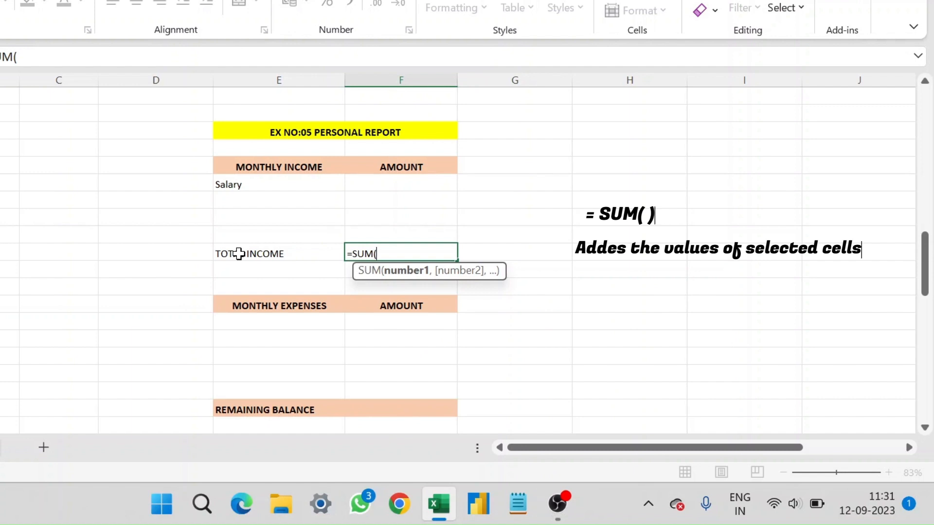
key(Up)
key(Up)
key(Up)
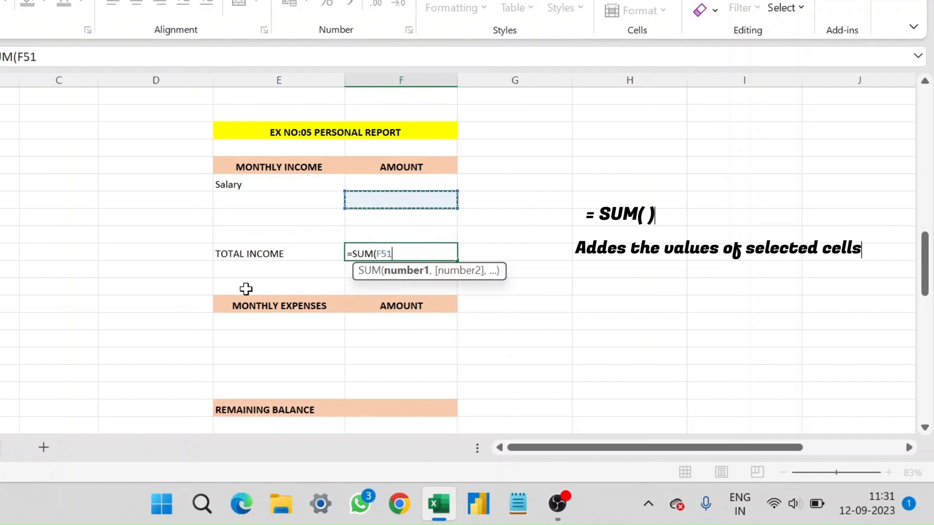
key(shift+Down)
key(shift+Down)
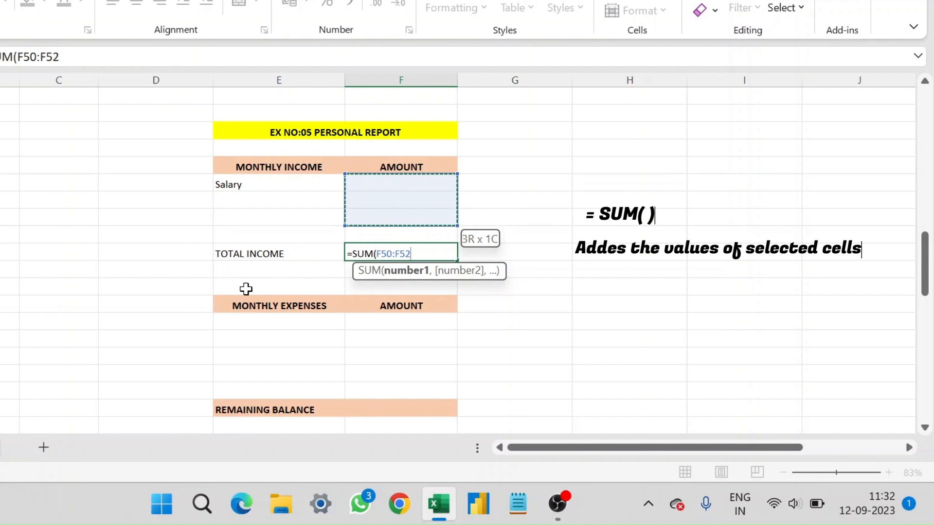
key(shift+Down)
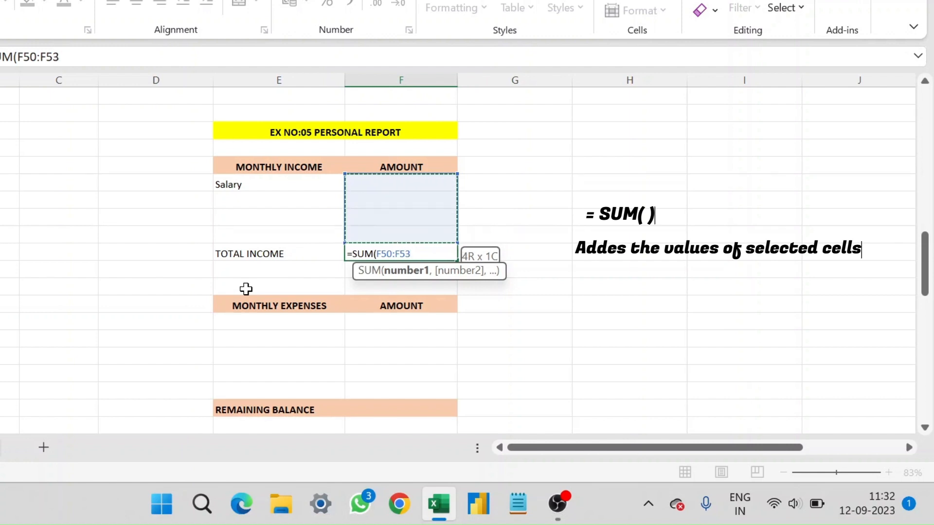
key(Return)
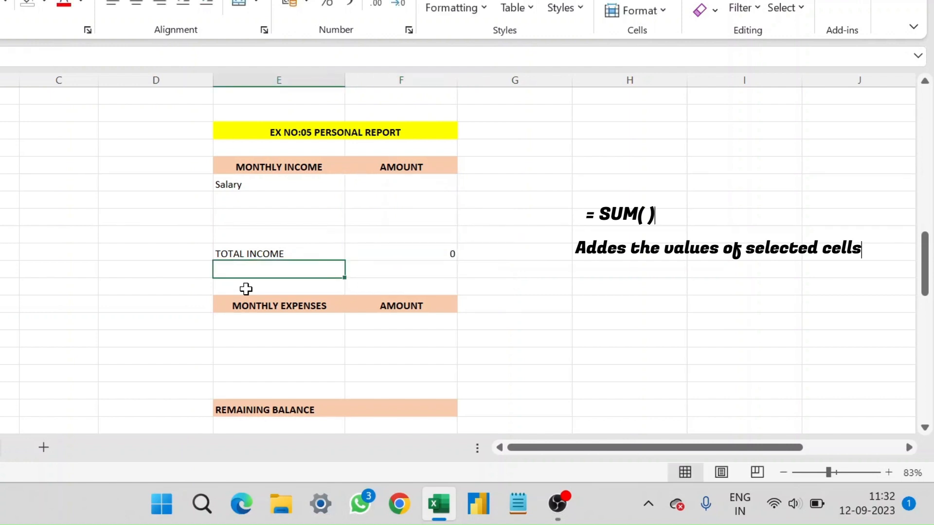
Step: Enter the label TOTAL EXPENSES in cell E62, directly above REMAINING BALANCE
click(250, 379)
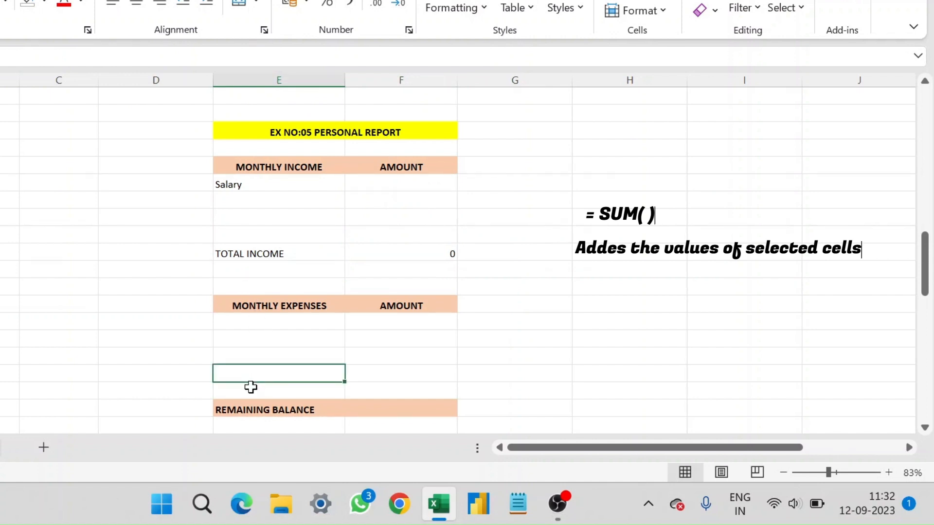
click(251, 394)
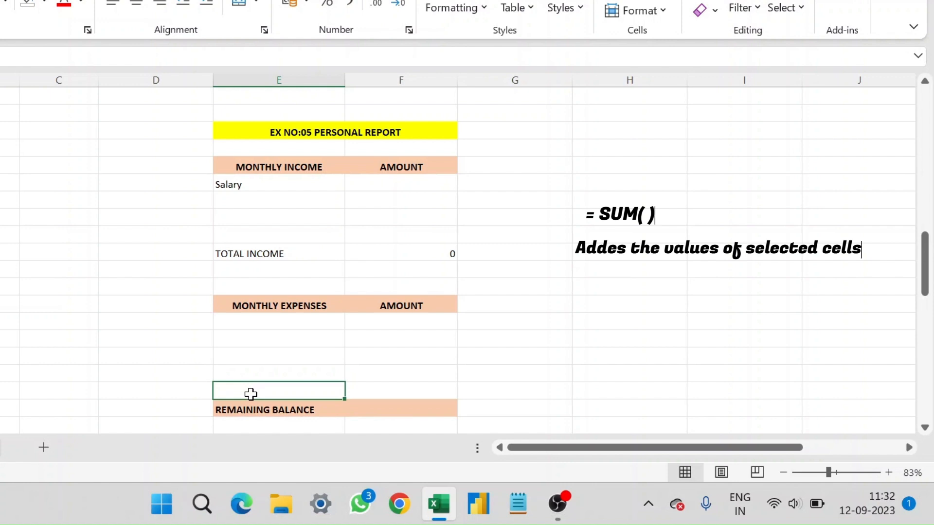
text(TOTA)
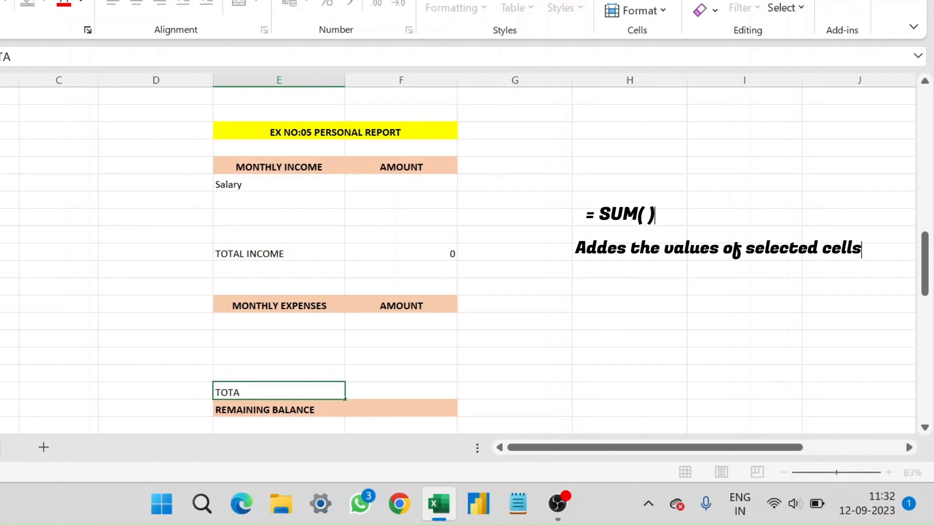
text(L EXPENS)
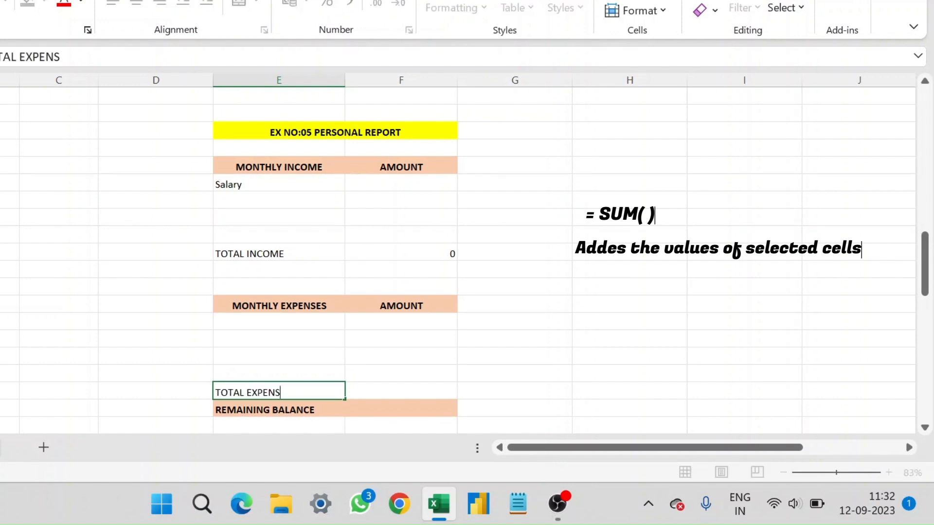
text(ES)
key(Tab)
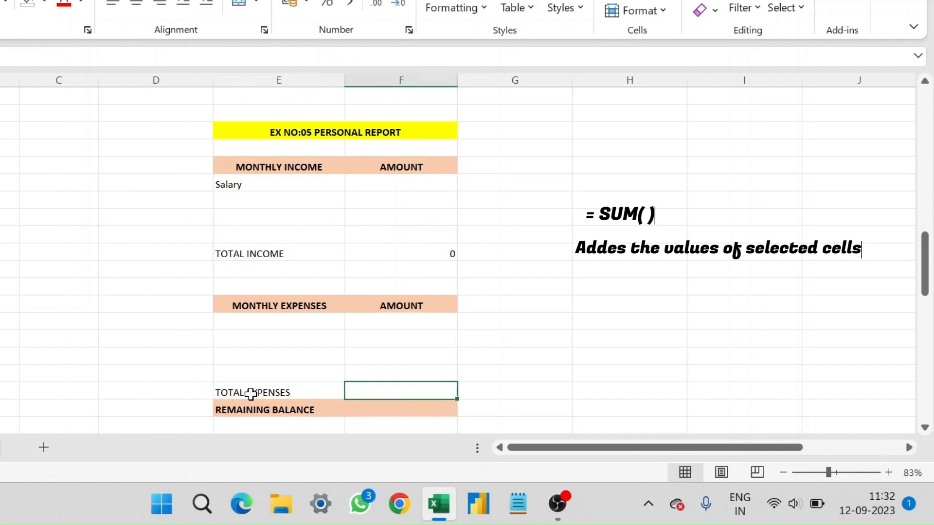
Step: Enter a SUM formula over F58:F61 in the amount cell beside TOTAL EXPENSES
text(=SUM()
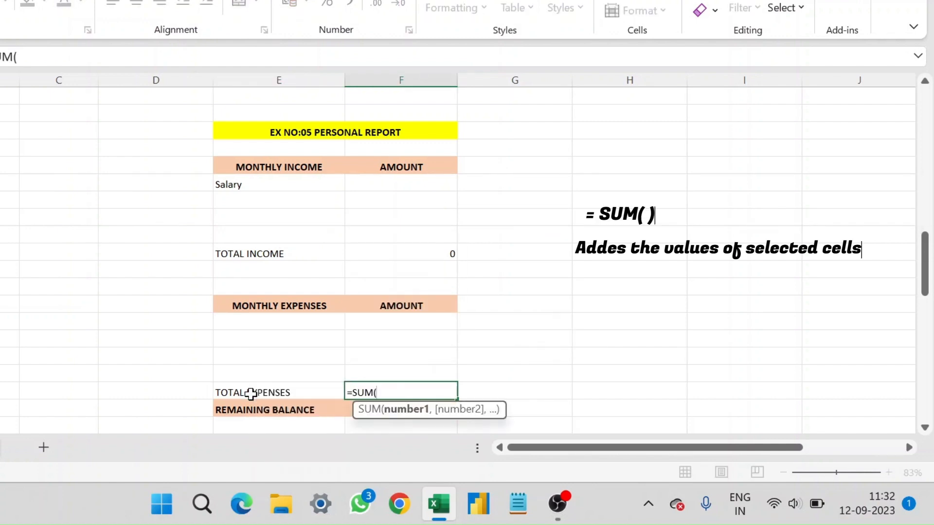
key(Up)
key(Up)
key(Up)
key(Up)
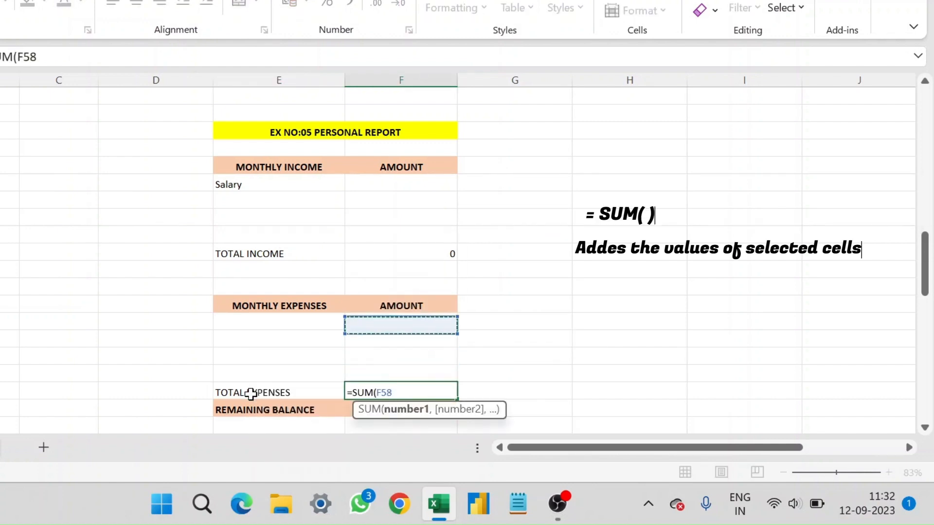
key(shift+Down)
key(shift+Down)
key(shift+Down)
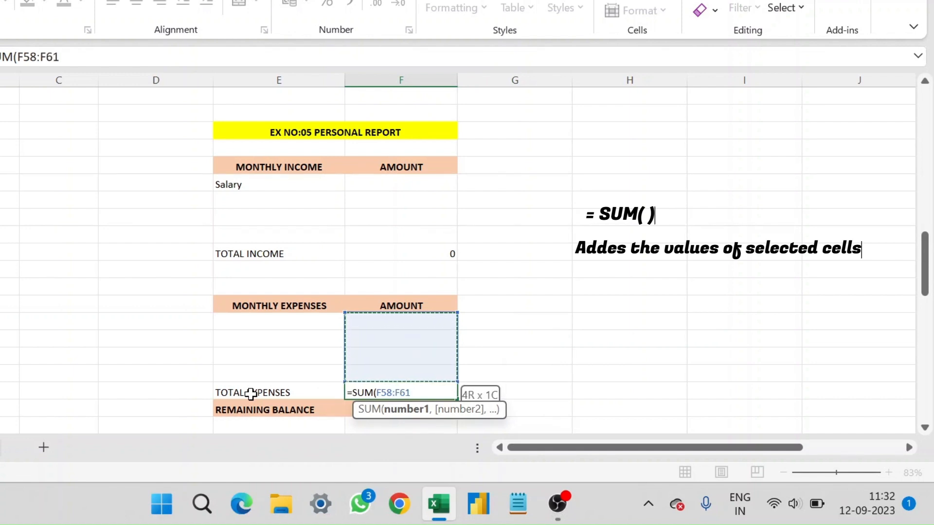
key(Return)
Step: Insert a blank row between TOTAL EXPENSES and REMAINING BALANCE
key(Left)
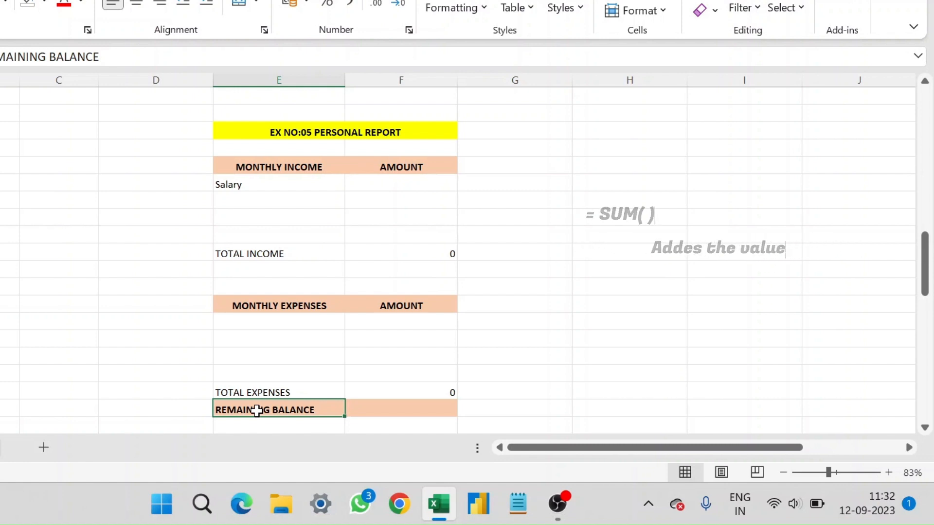
key(shift+space)
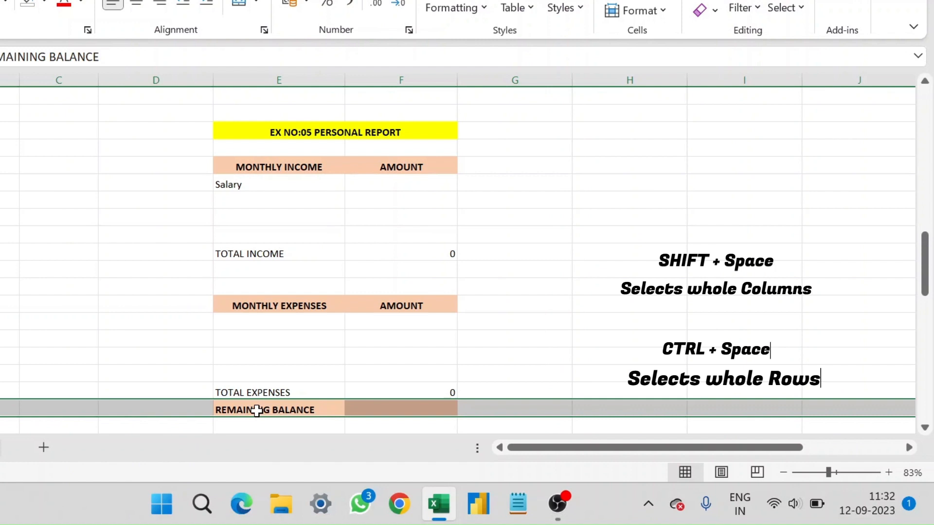
key(ctrl+shift+plus)
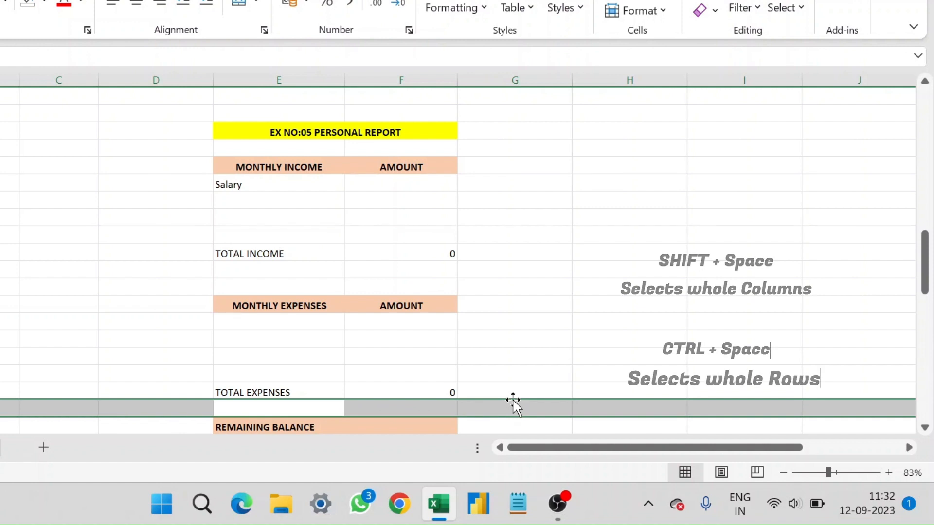
Step: Enter the formula =F54-F62 beside REMAINING BALANCE to subtract total expenses from total income
scroll(512, 399, down, 1)
click(439, 389)
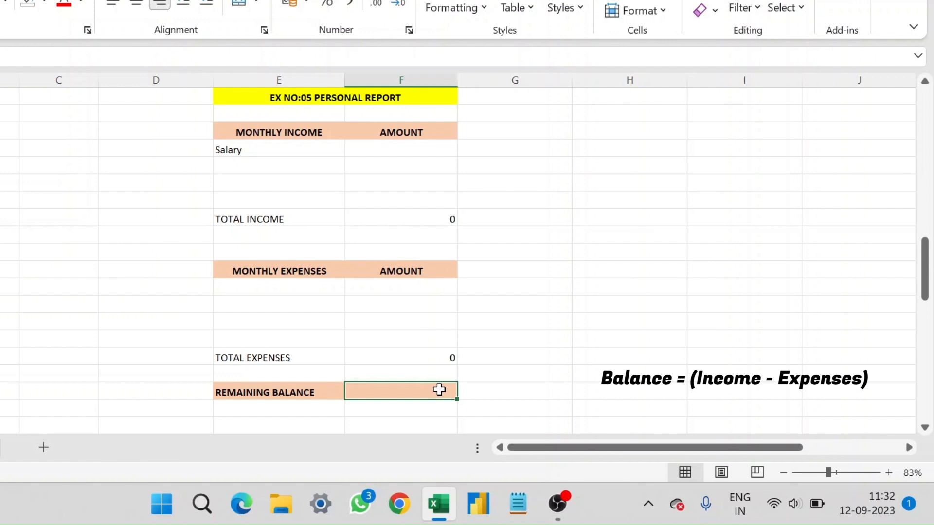
text(=)
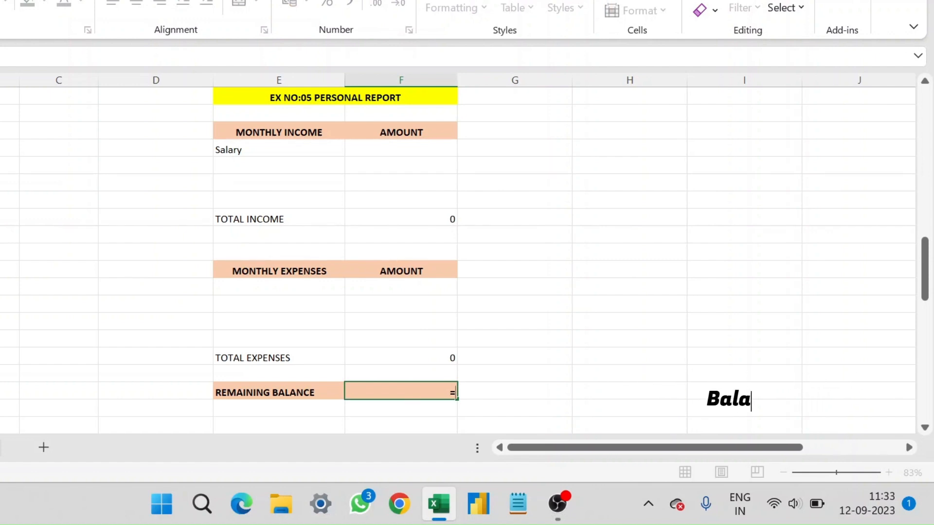
key(Up)
key(Up)
key(Up)
key(Up)
key(Up)
key(Up)
key(Up)
key(Up)
key(Up)
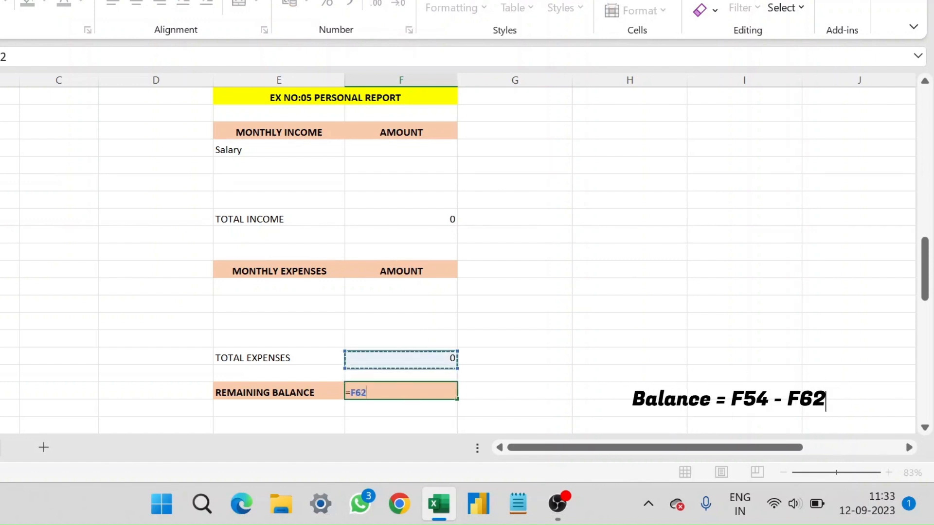
key(Up)
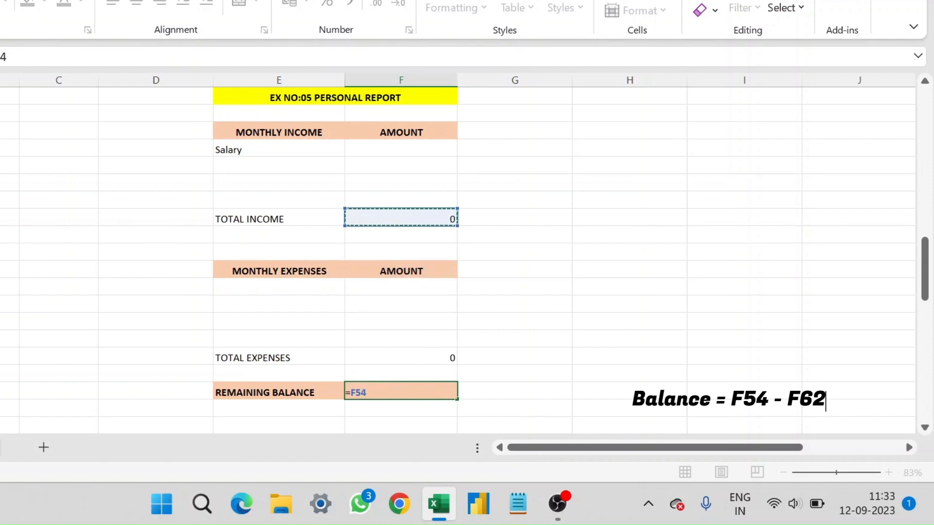
text(-)
key(Down)
key(Down)
key(Down)
key(Up)
key(Up)
key(Up)
key(Up)
key(Up)
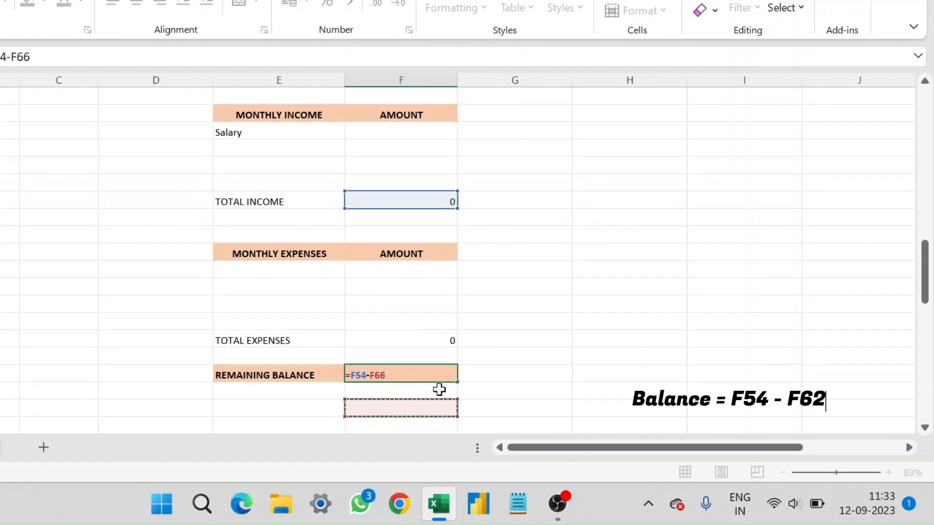
key(Return)
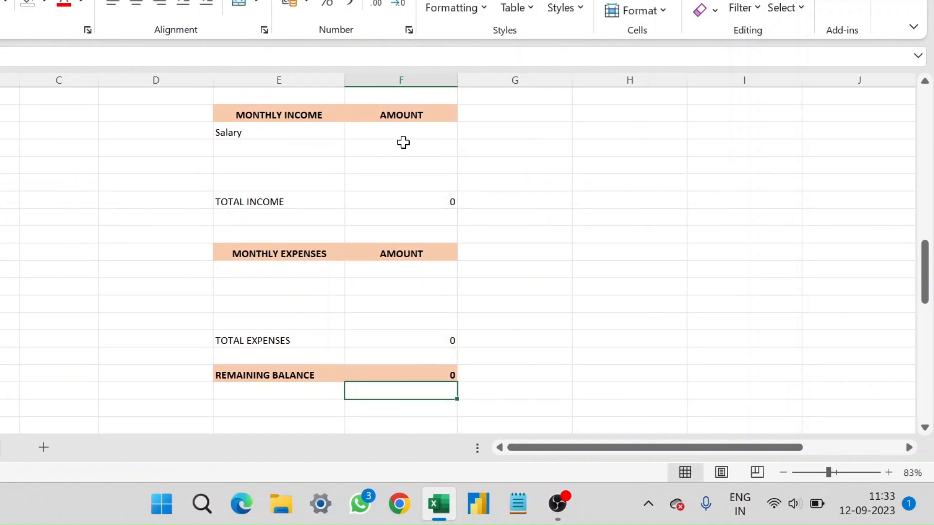
Step: Enter 50000 as the Salary amount under MONTHLY INCOME
click(388, 135)
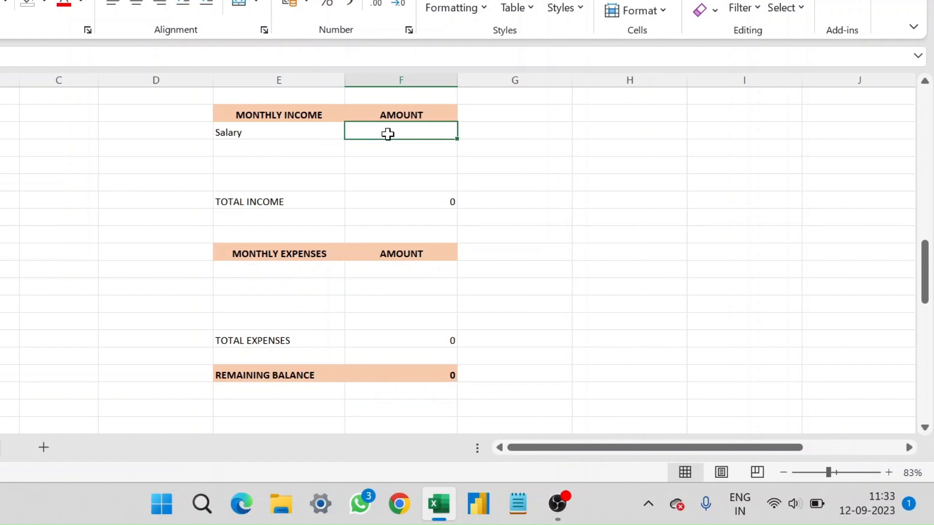
text(50000)
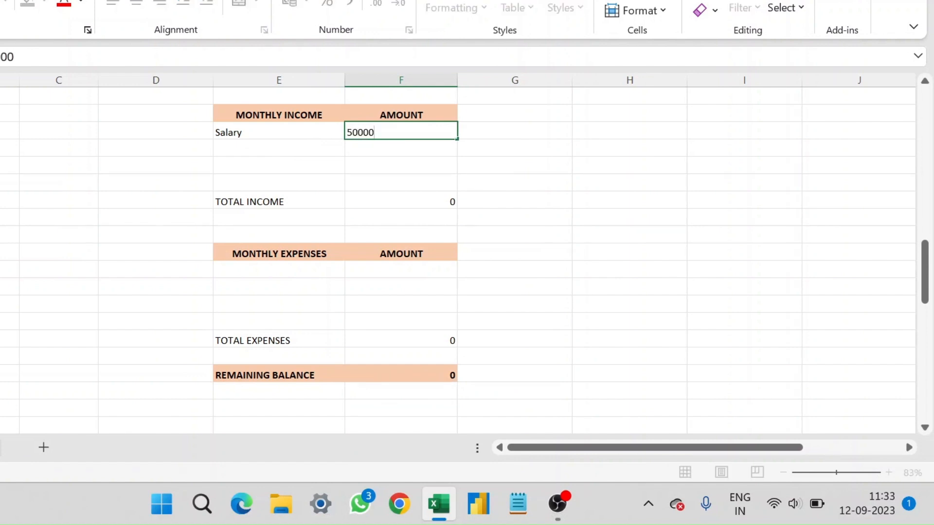
key(Return)
Step: Add House rent with an amount of 4500 as the second MONTHLY INCOME item, below Salary
key(Left)
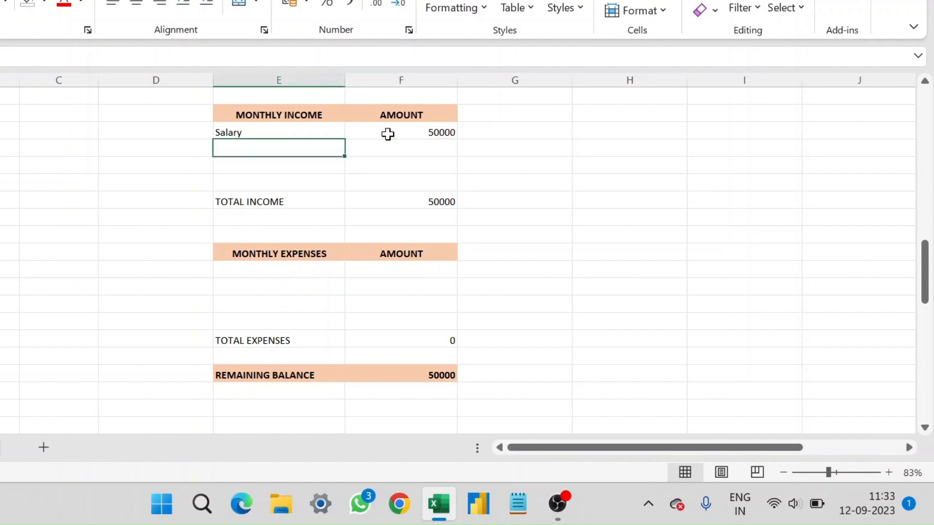
text(H)
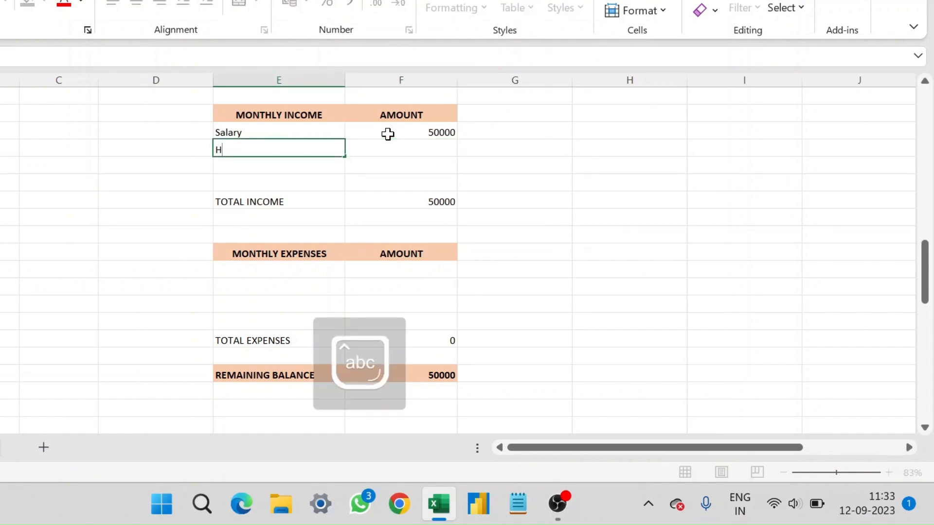
text(ouse rent)
key(Tab)
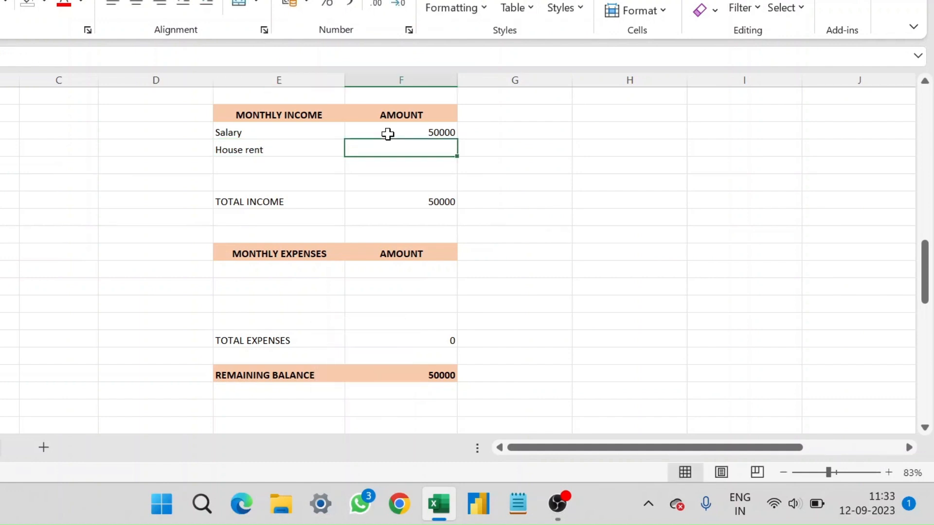
text(4500)
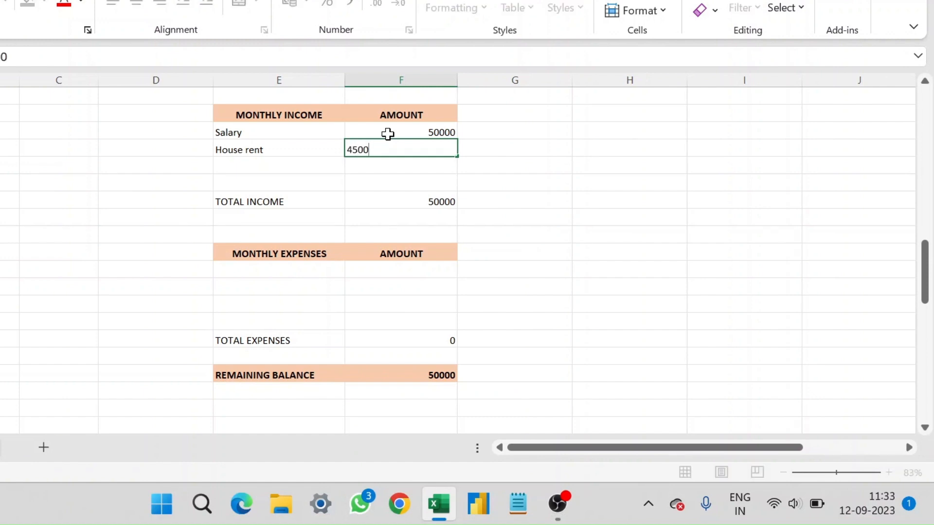
key(Tab)
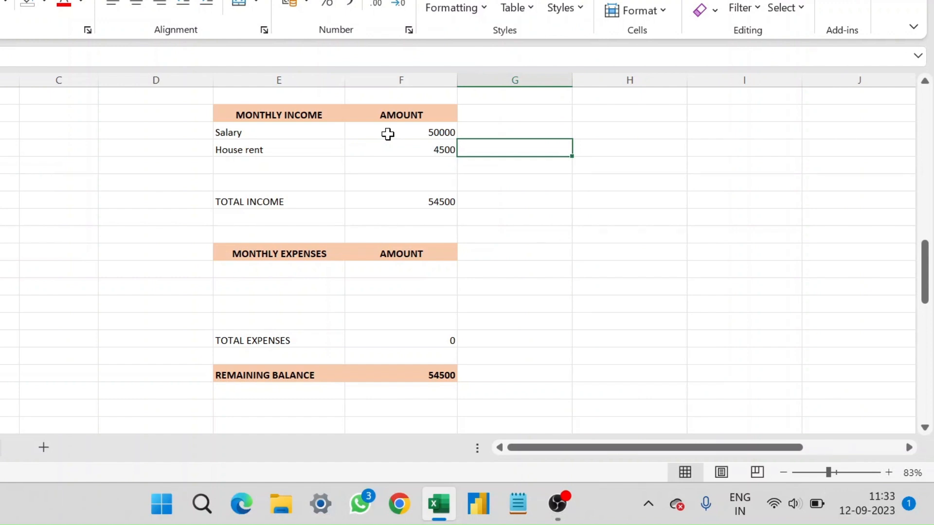
Step: Check the TOTAL INCOME and REMAINING BALANCE rows with the salary and house rent entered
key(Left)
key(Left)
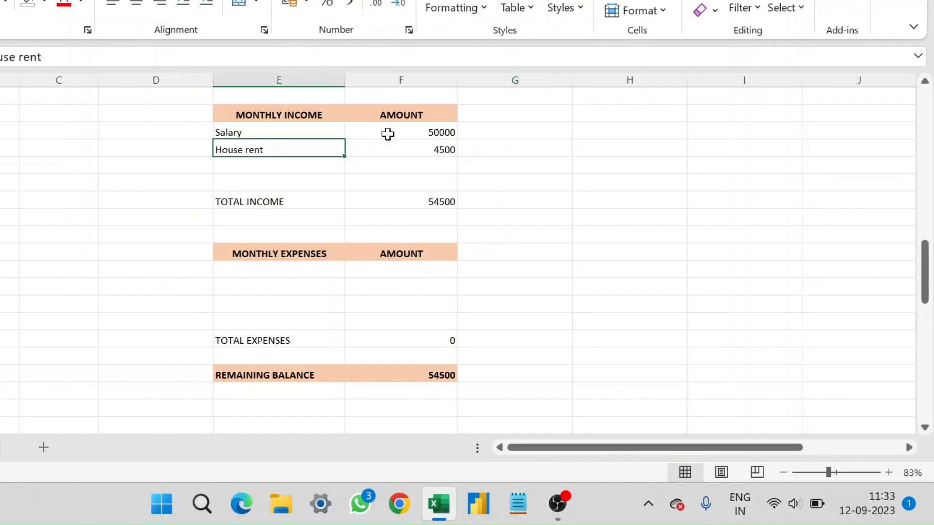
key(Down)
key(Down)
key(Down)
key(Down)
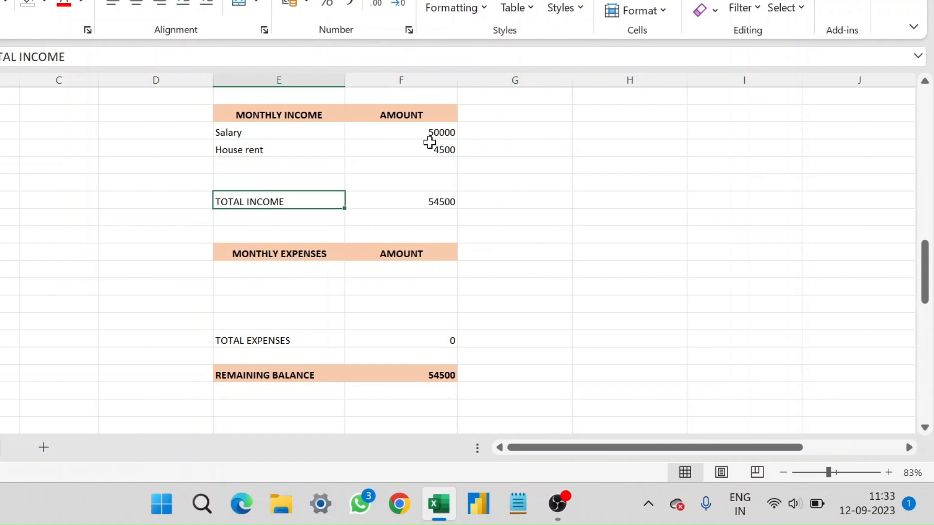
click(254, 378)
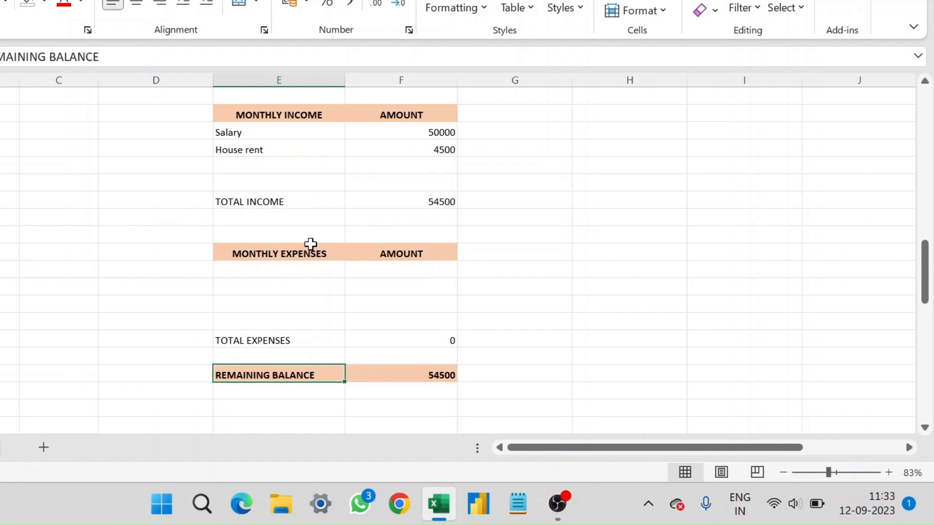
Step: Add Other income with an amount of 10000 as the third MONTHLY INCOME item, below House rent
click(240, 167)
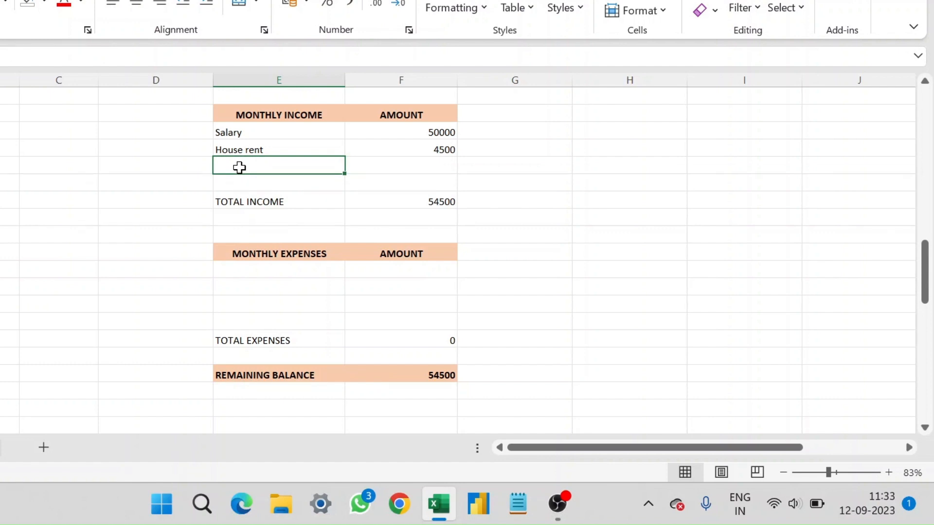
text(Other)
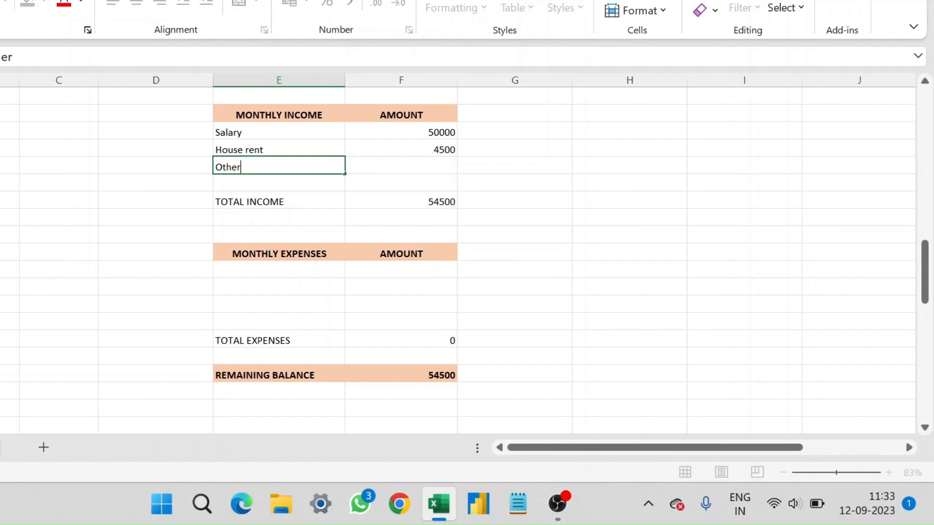
text( income)
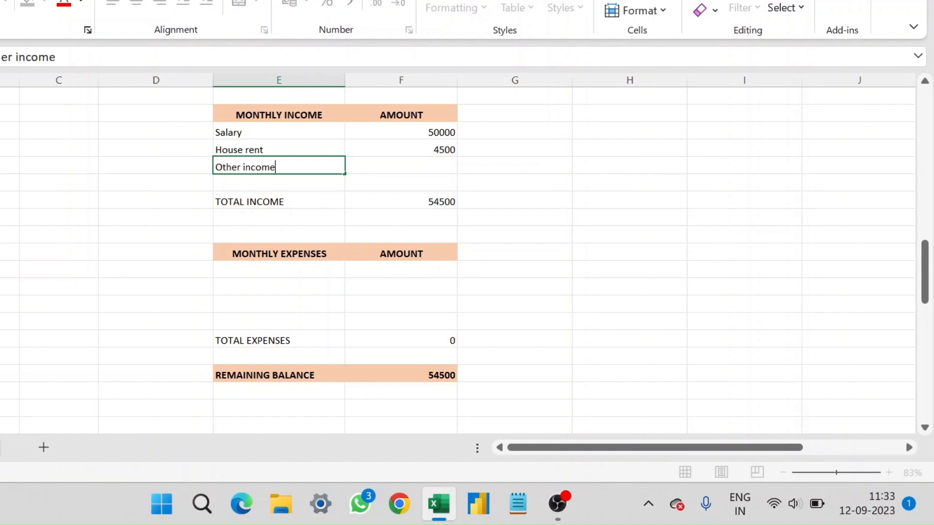
key(Tab)
text(10000)
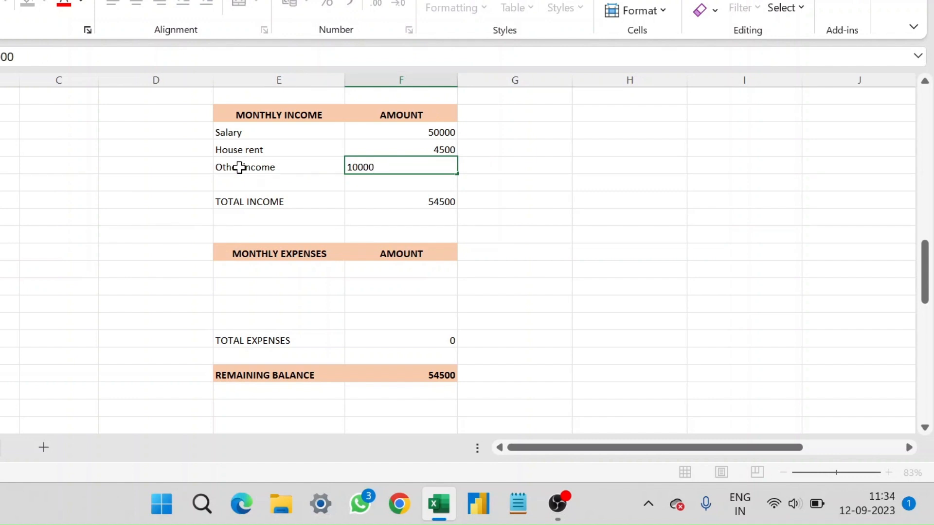
key(Tab)
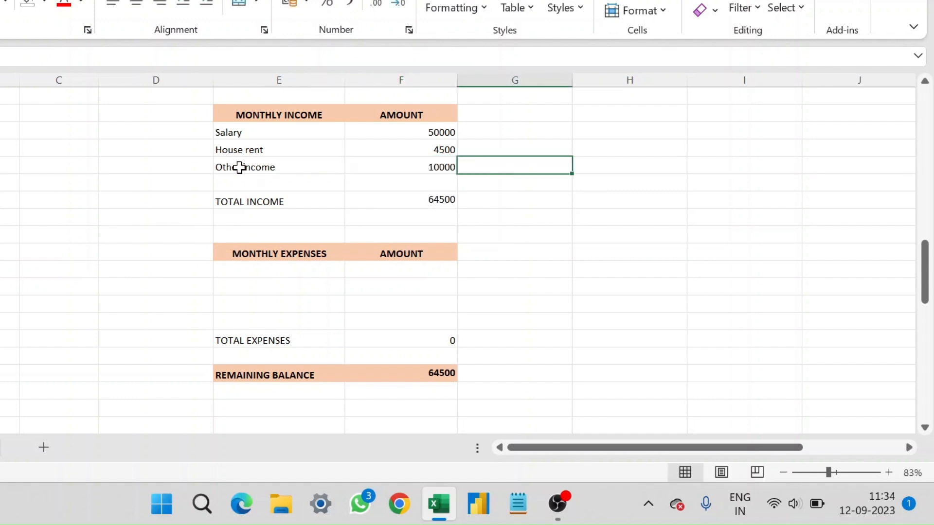
Step: Add Food and Travel with an amount of 5000 as the first MONTHLY EXPENSES item
key(Down)
key(Left)
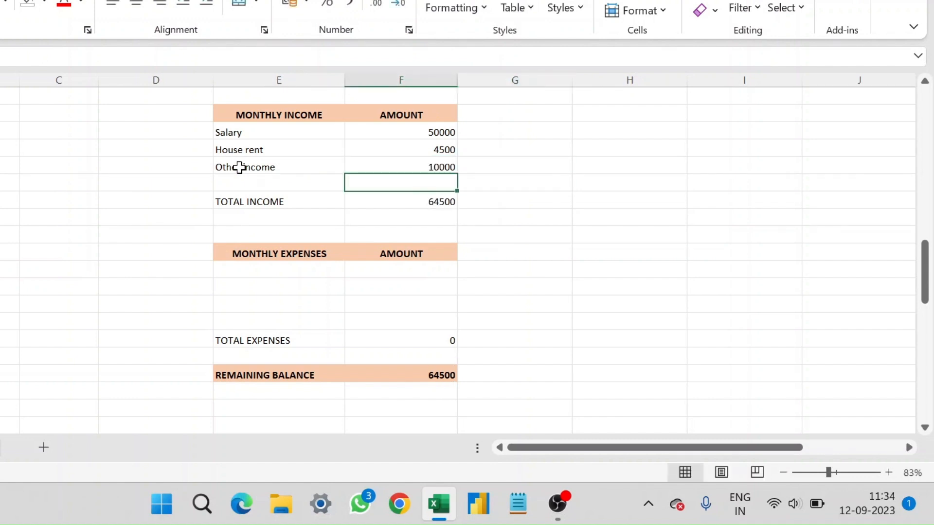
key(Down)
key(Left)
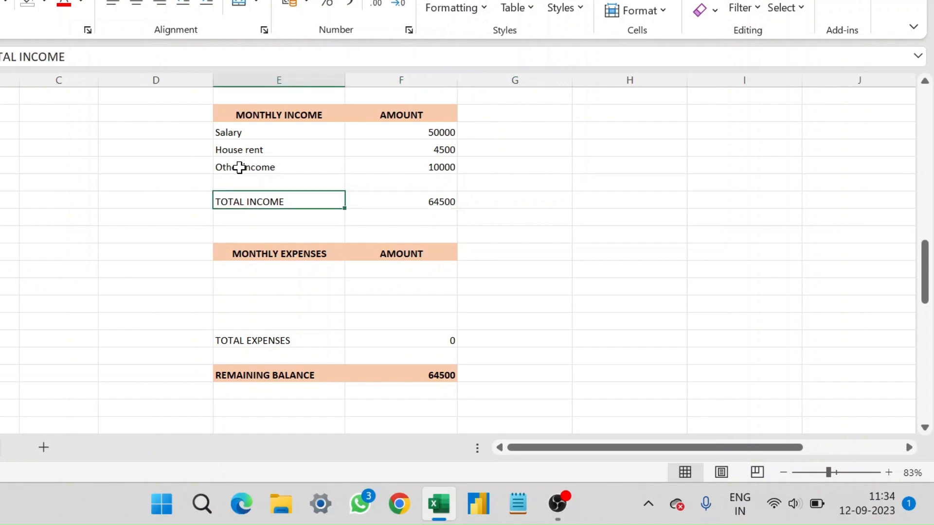
key(Down)
key(Down)
key(Down)
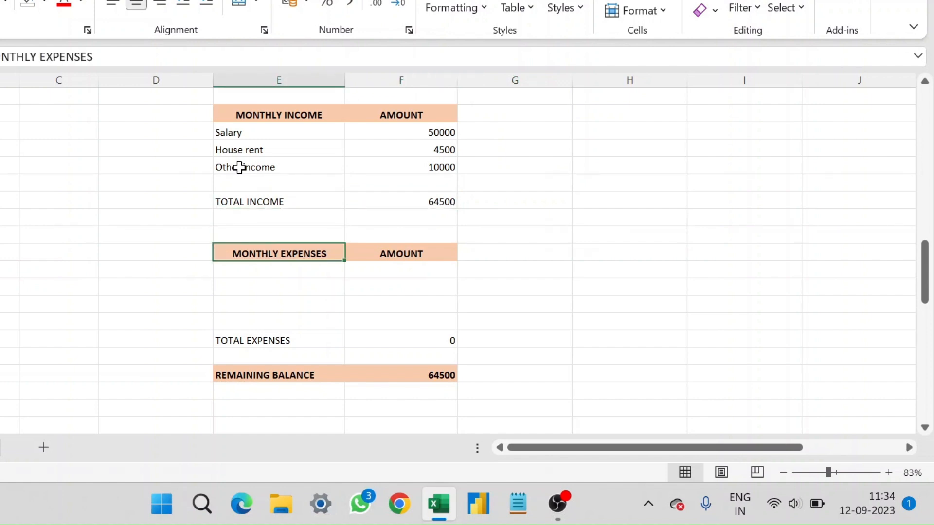
key(Down)
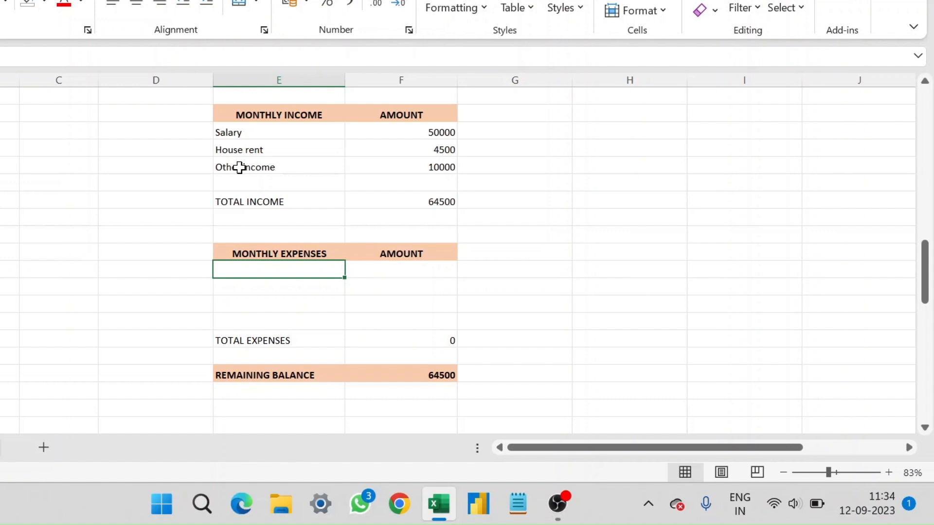
text(Food)
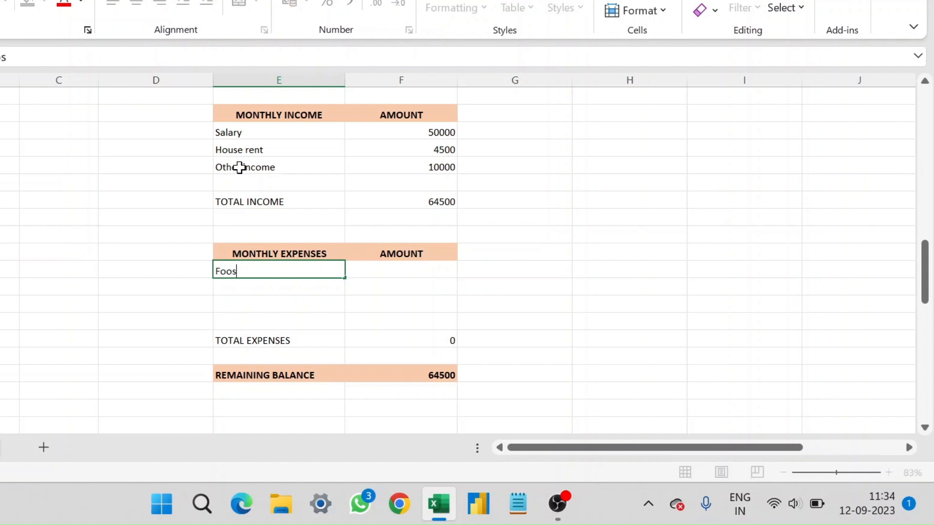
key(BackSpace)
text(d and Travel)
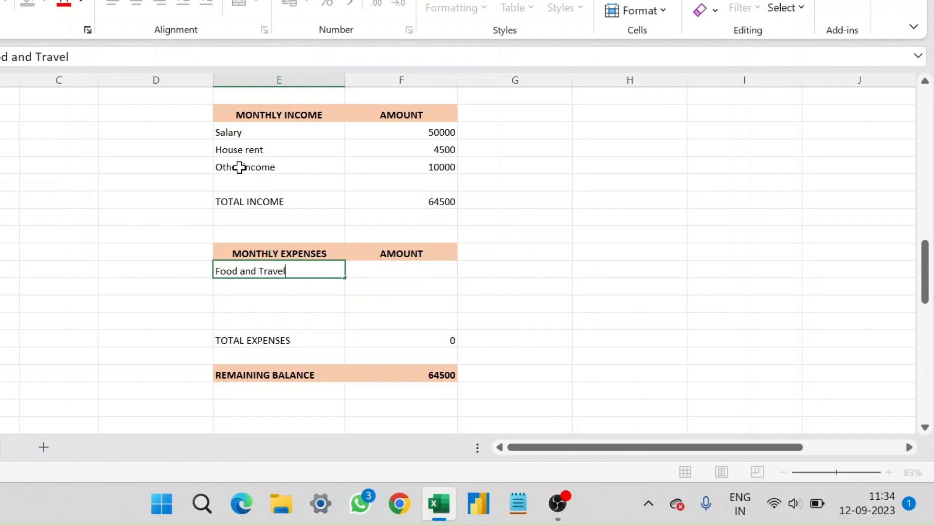
key(Tab)
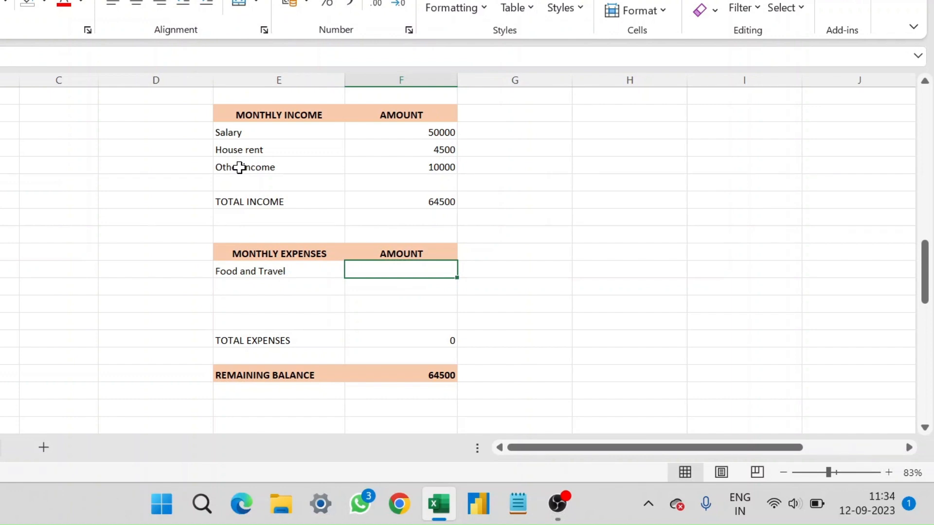
text(5000)
key(Tab)
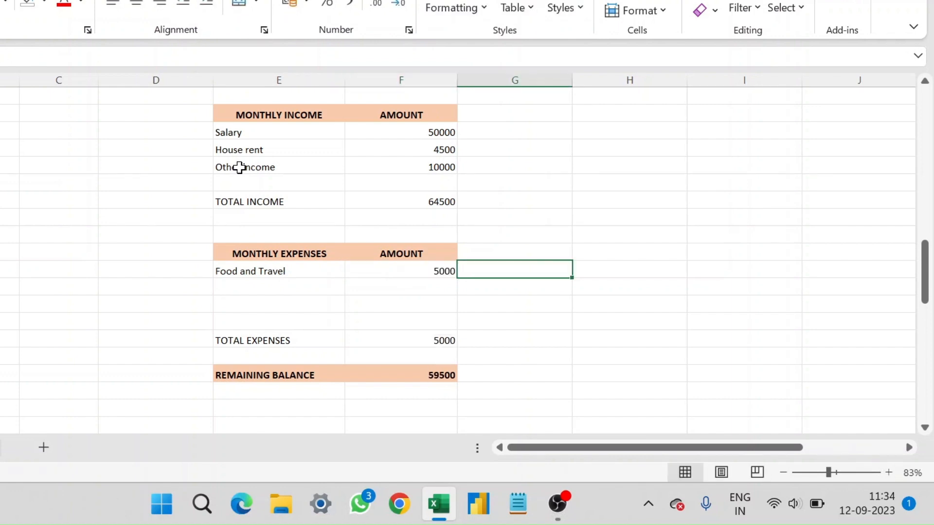
key(Return)
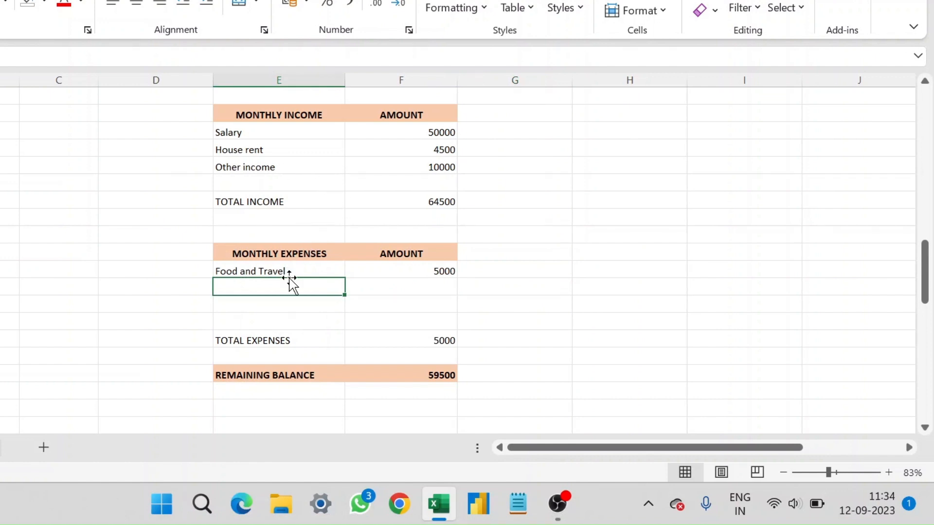
Step: Try to set the Food and Travel amount to 0
click(401, 268)
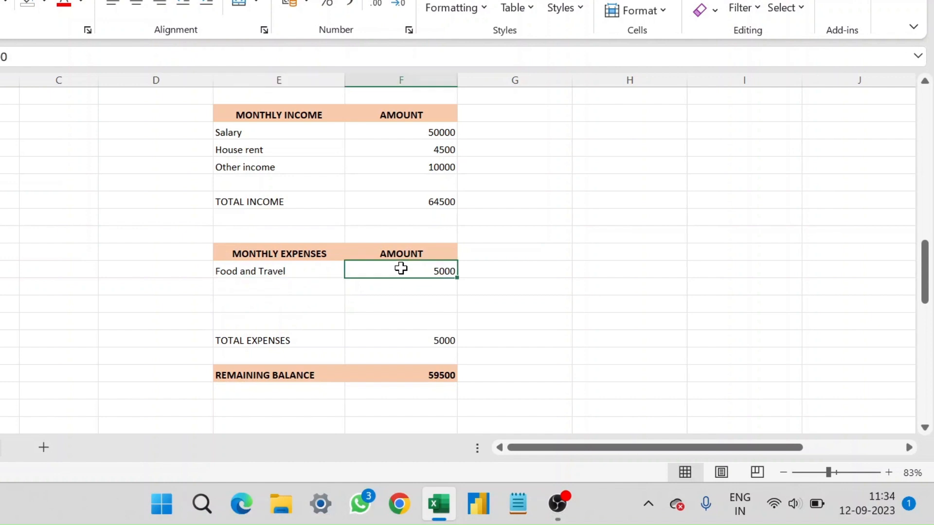
text(0)
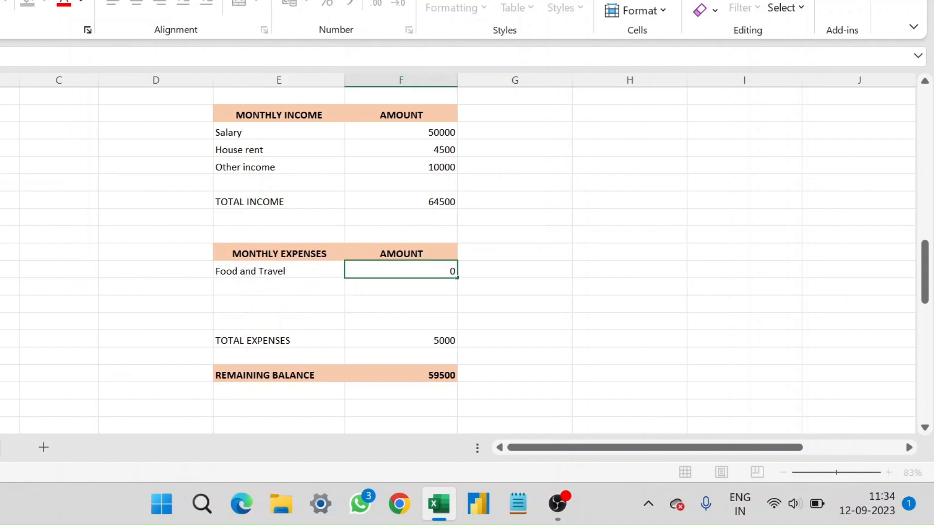
key(Return)
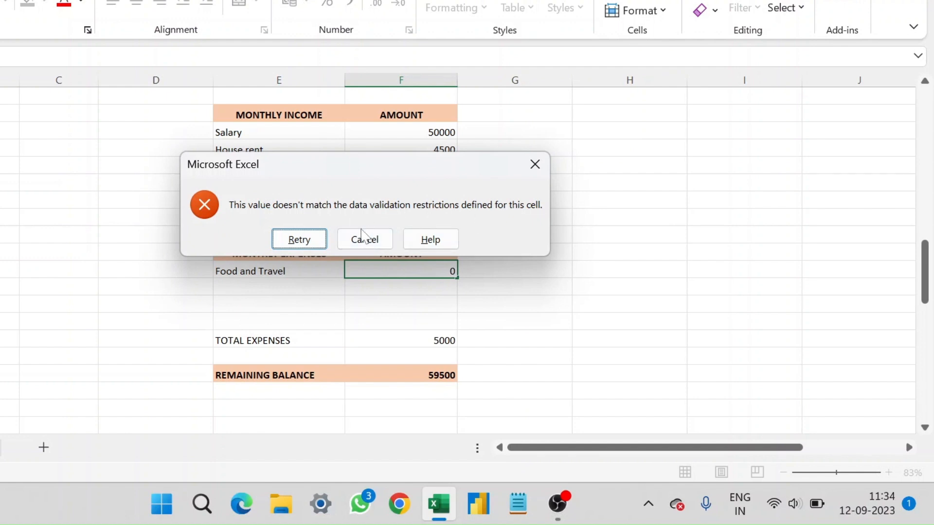
click(363, 238)
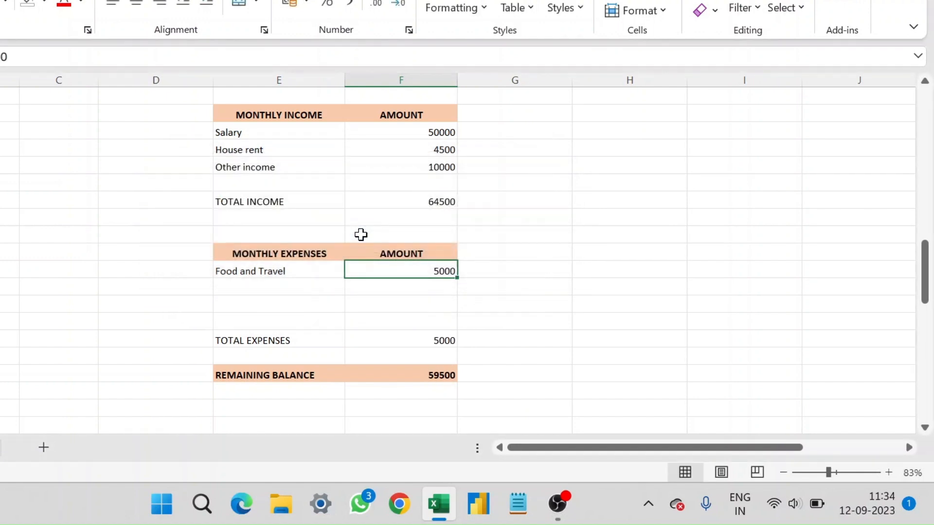
Step: Clear the Food and Travel amount and enter 5000 again
key(Delete)
click(421, 282)
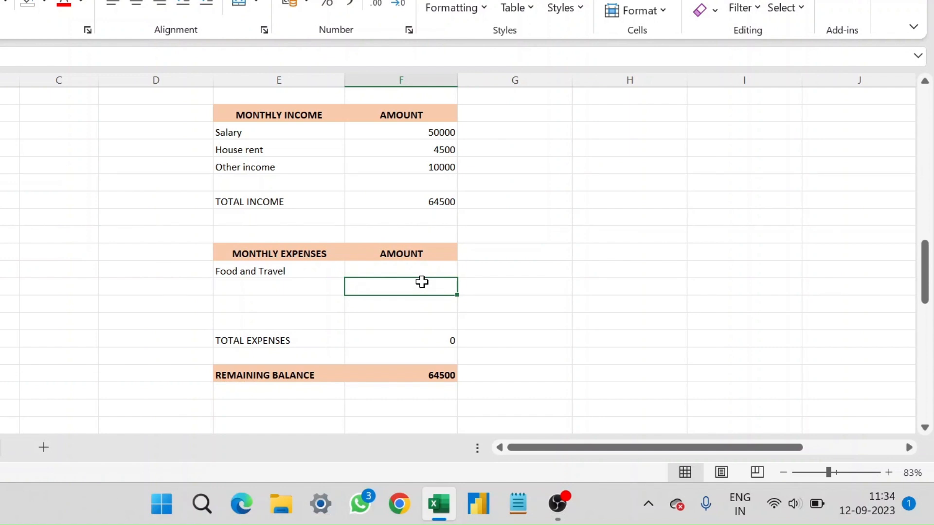
click(401, 270)
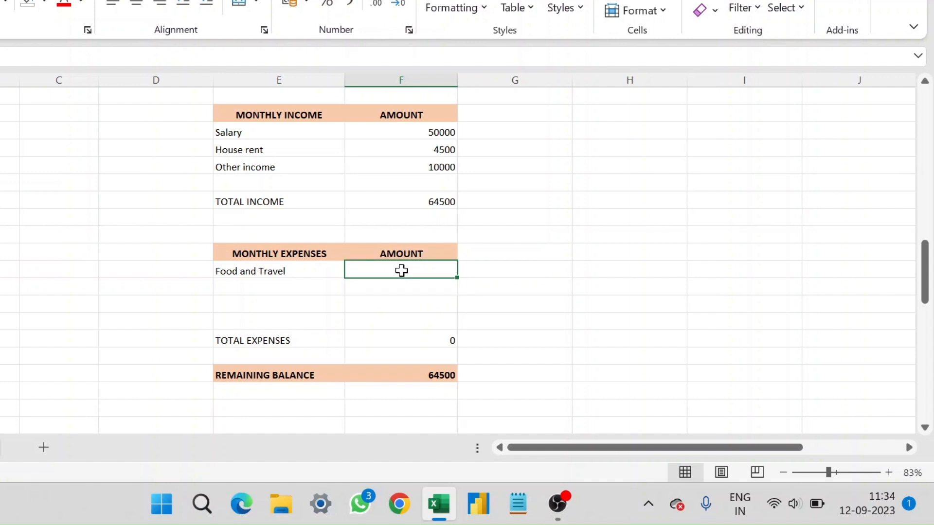
text(5000)
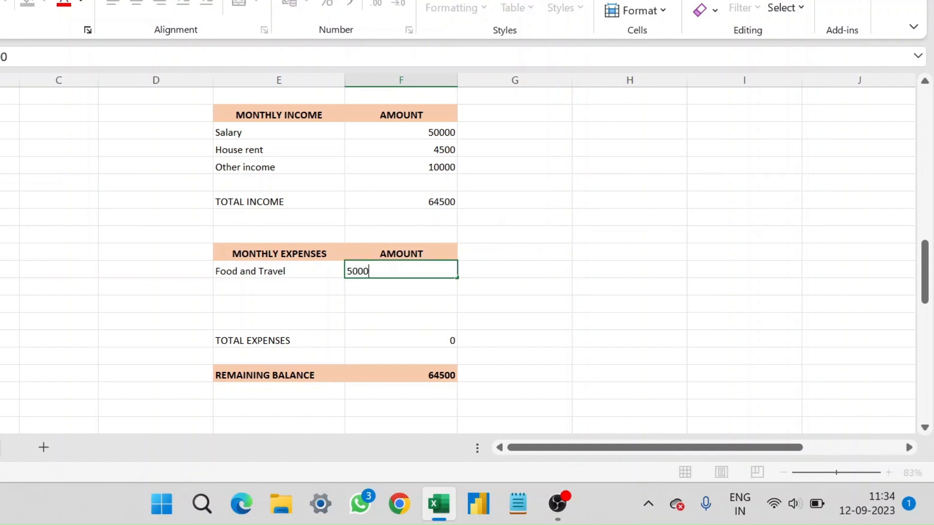
key(Return)
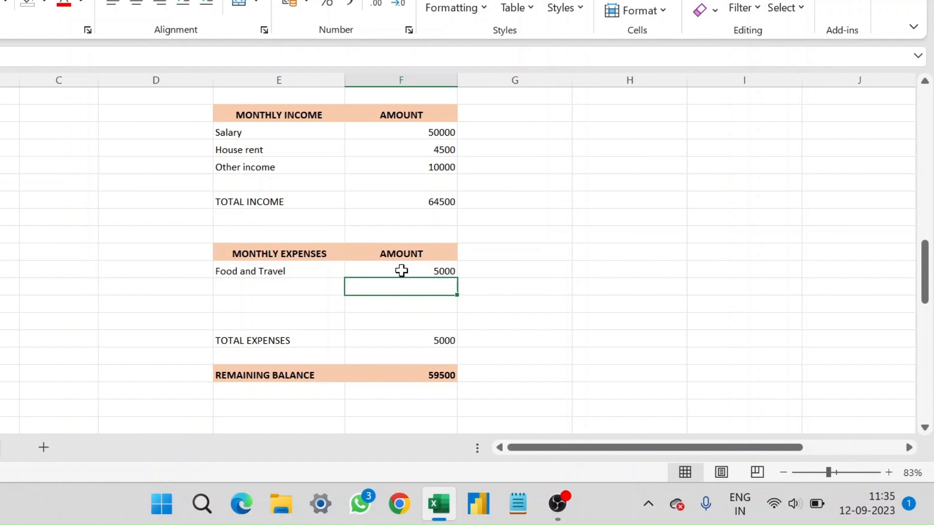
Step: Add Electricity with an amount of 1000 as the second MONTHLY EXPENSES item, below Food and Travel
key(Left)
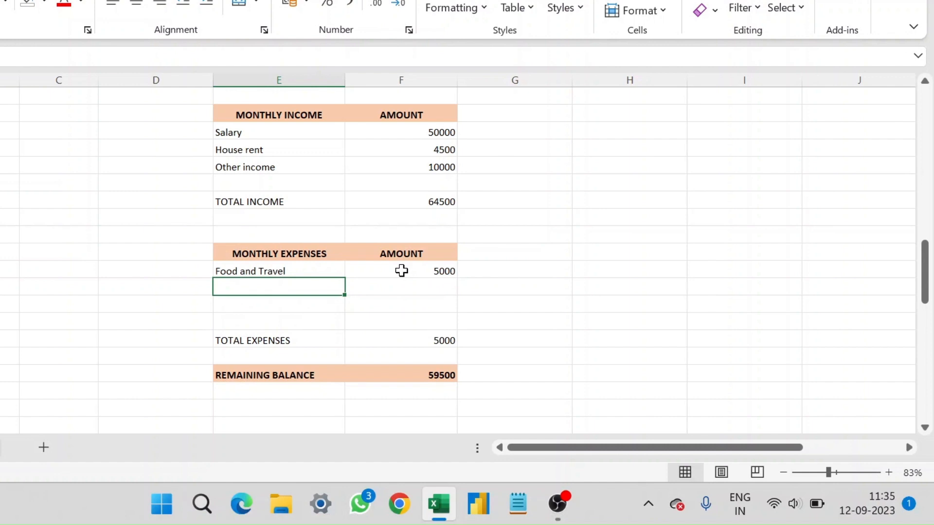
text(Pe)
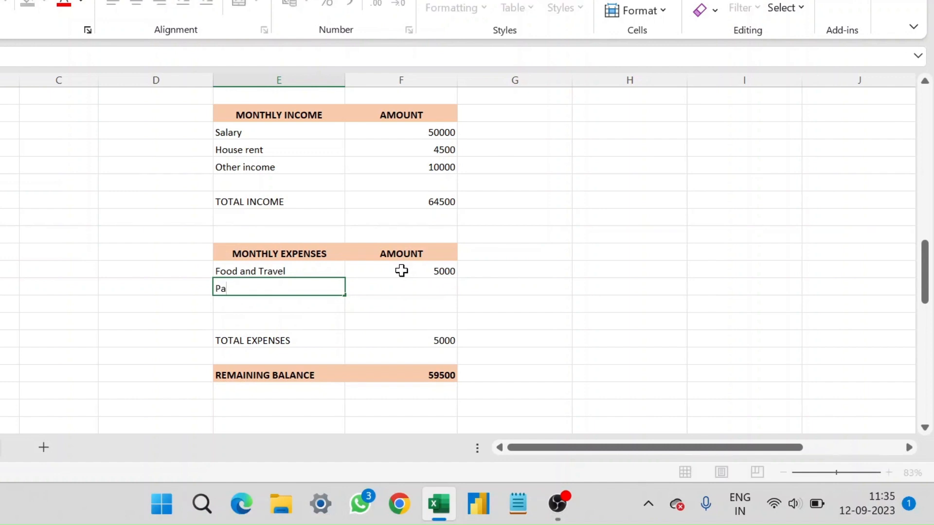
key(BackSpace)
key(BackSpace)
text(Electricity)
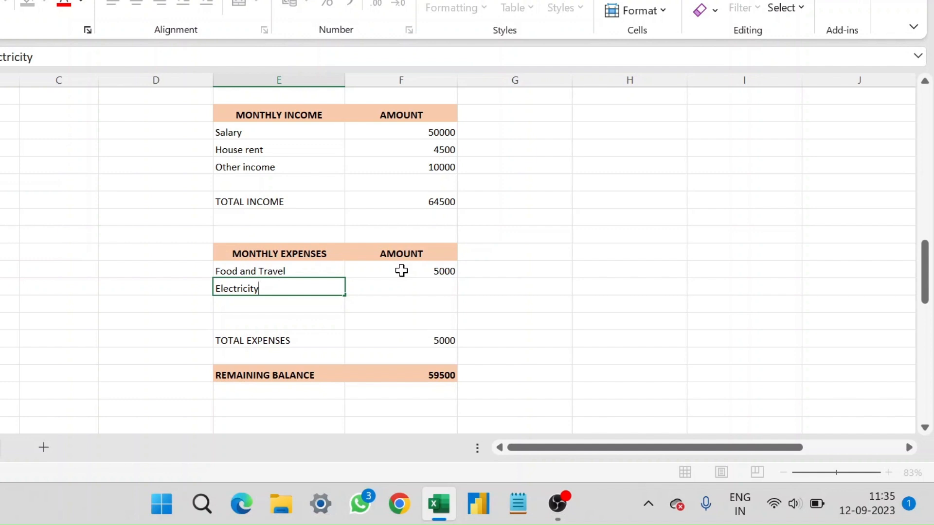
key(Tab)
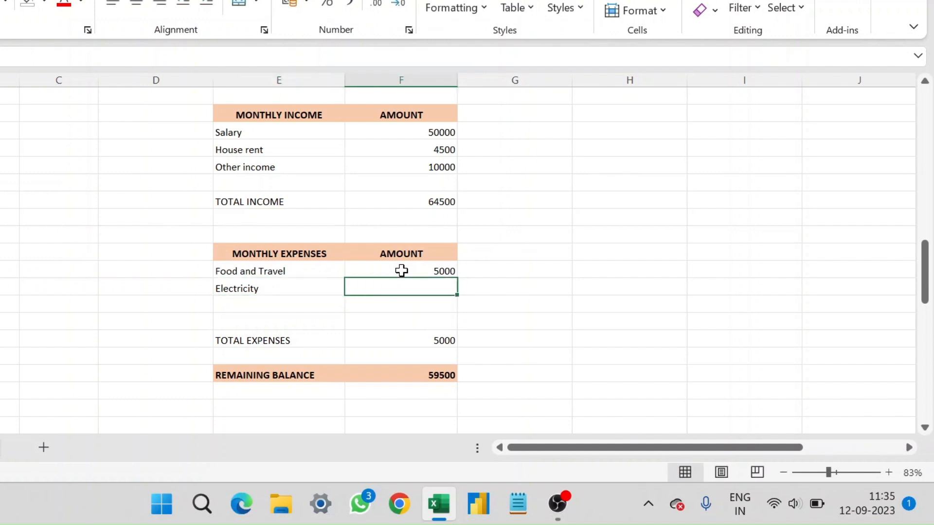
text(1000)
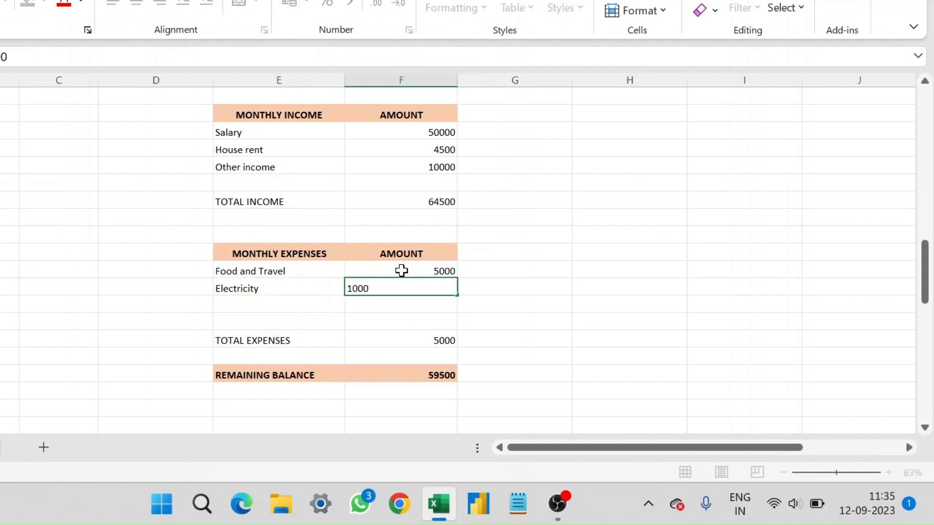
key(Tab)
key(Down)
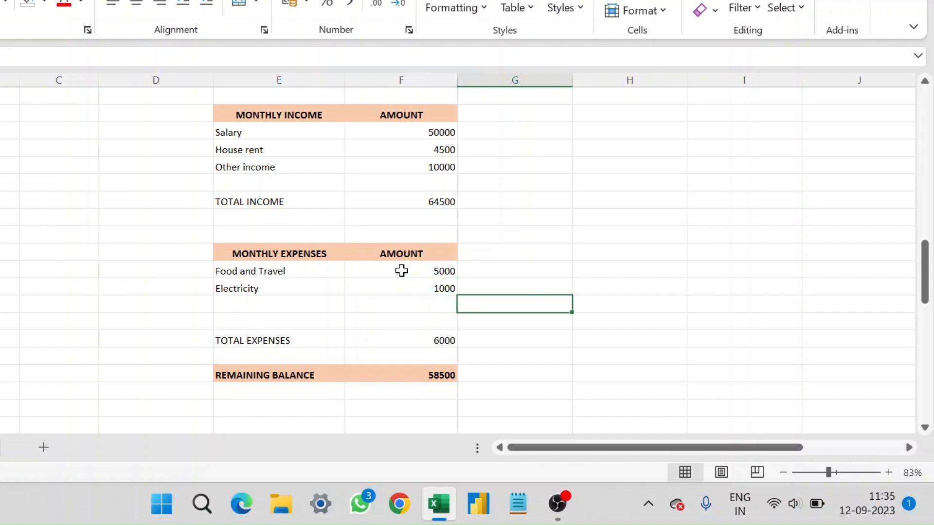
Step: Add Vacation with an amount of 7500 as the third MONTHLY EXPENSES item, below Electricity
key(Left)
click(287, 305)
drag(286, 305, 391, 307)
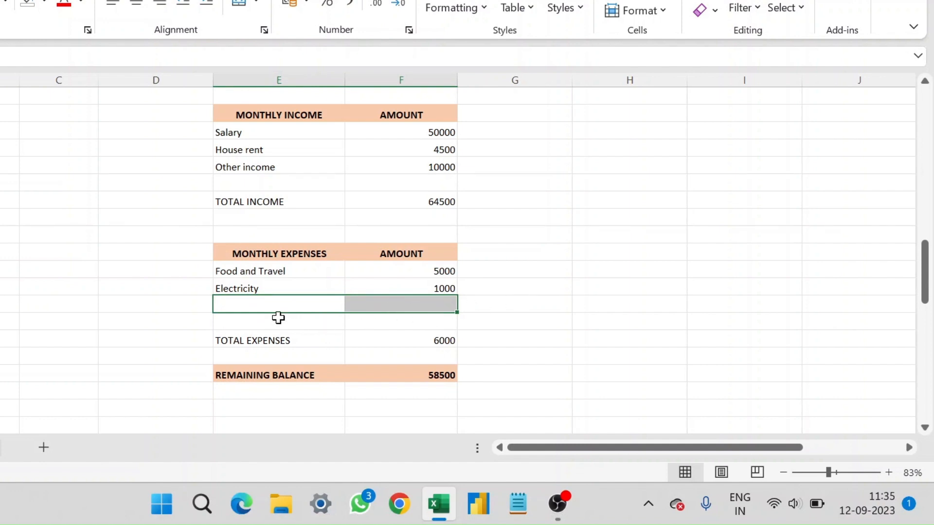
click(257, 309)
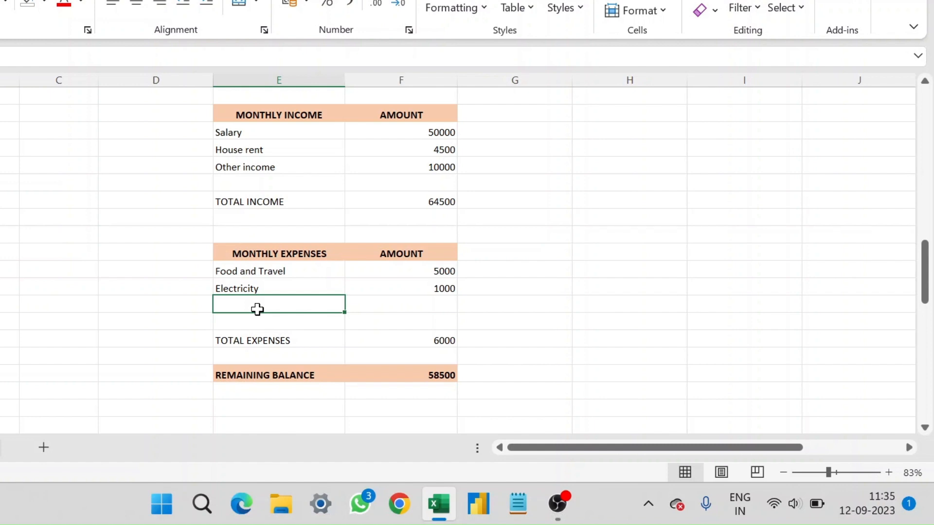
scroll(257, 310, up, 1)
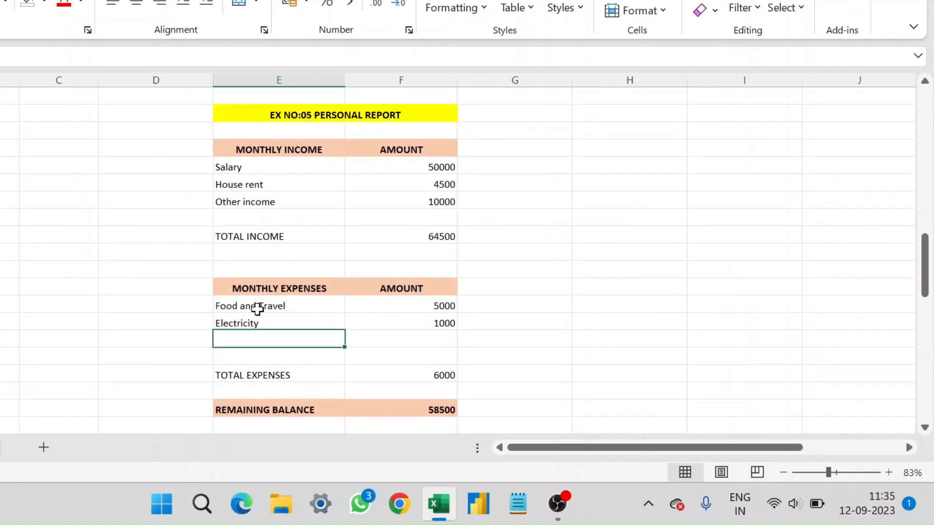
text(Vac)
text(ation)
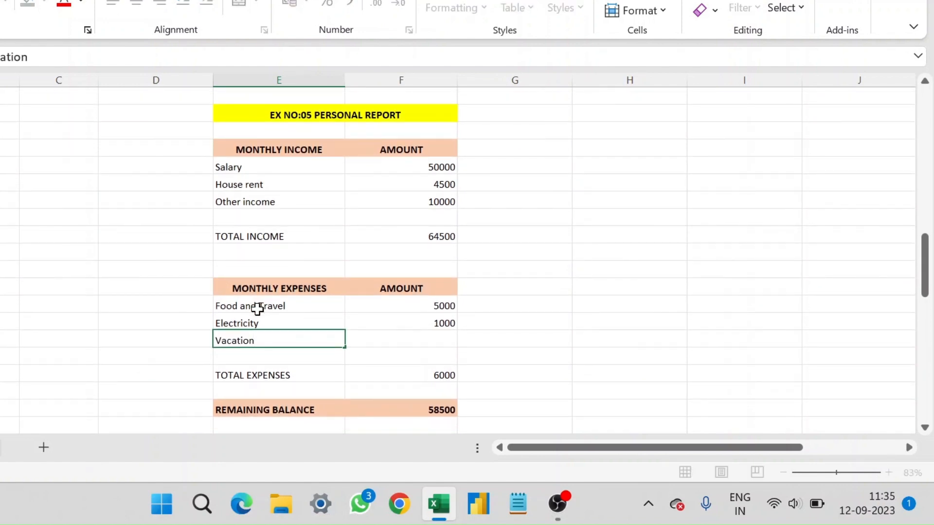
key(Tab)
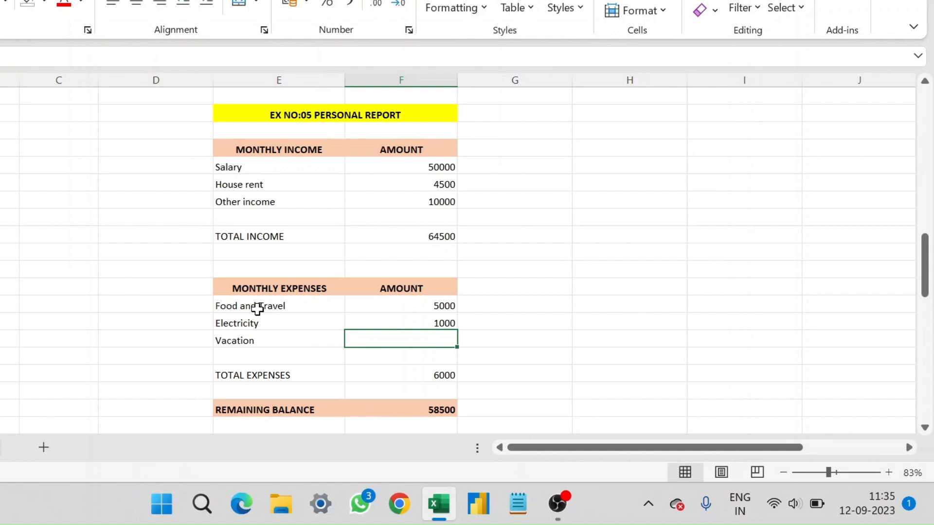
text(7)
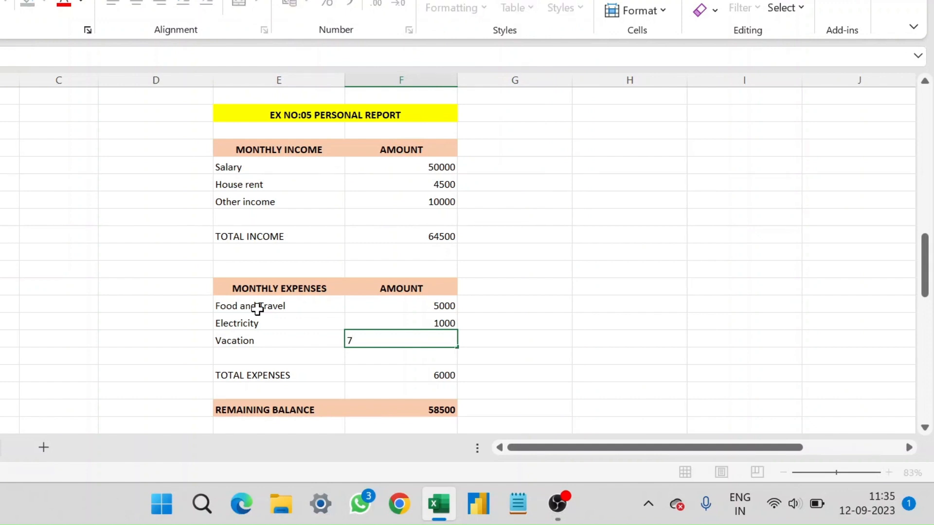
text(500)
key(Return)
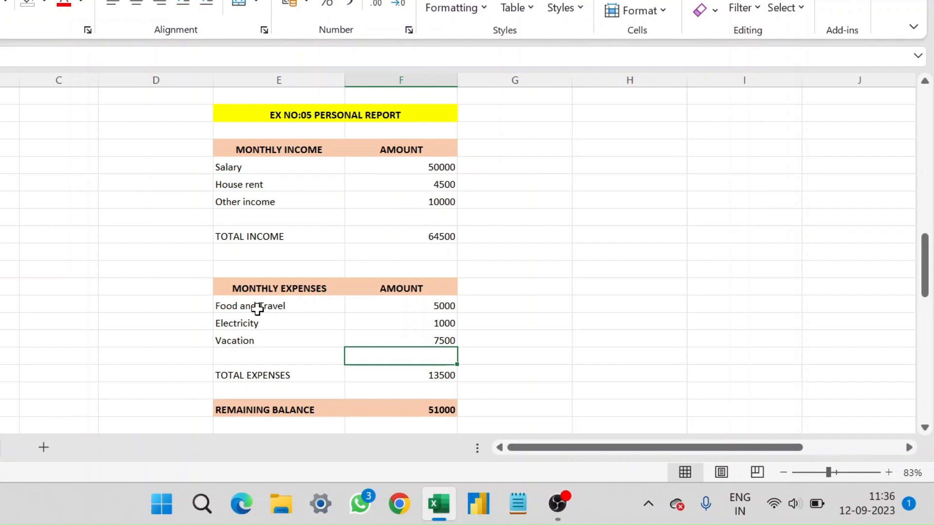
Step: Review the finished report's TOTAL INCOME and TOTAL EXPENSES formulas, the income and expense rows, and the REMAINING BALANCE cell
click(564, 240)
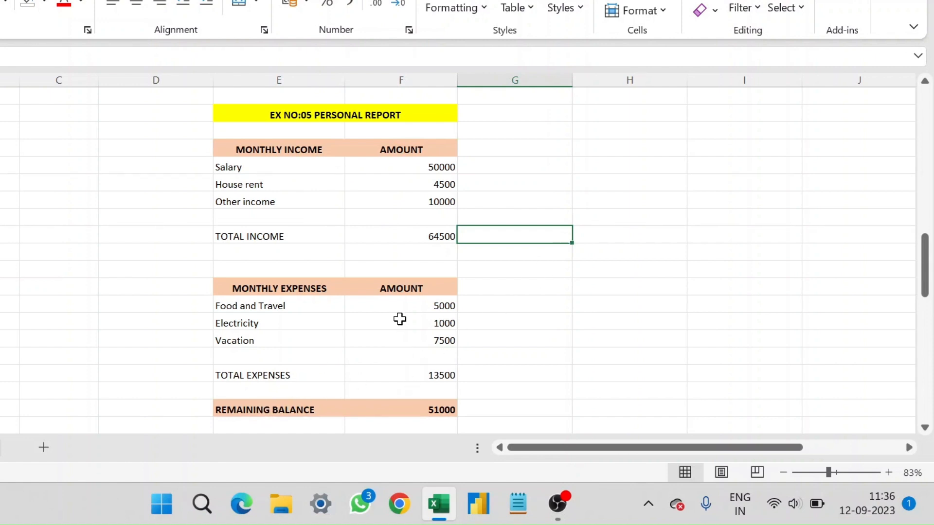
click(413, 237)
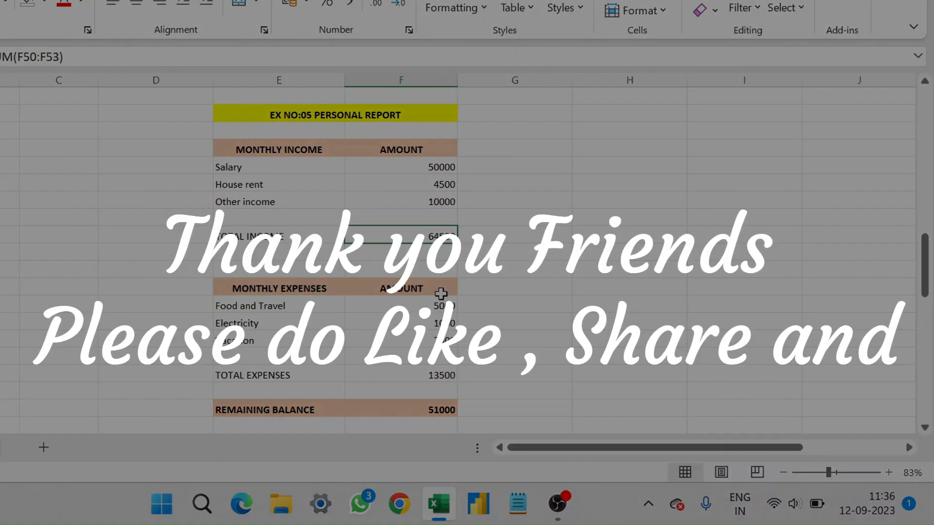
click(423, 375)
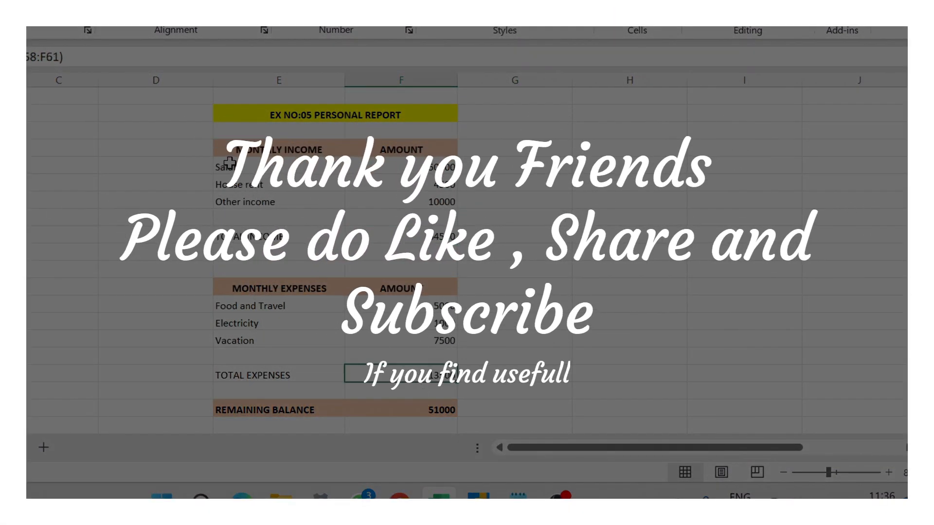
drag(229, 162, 413, 239)
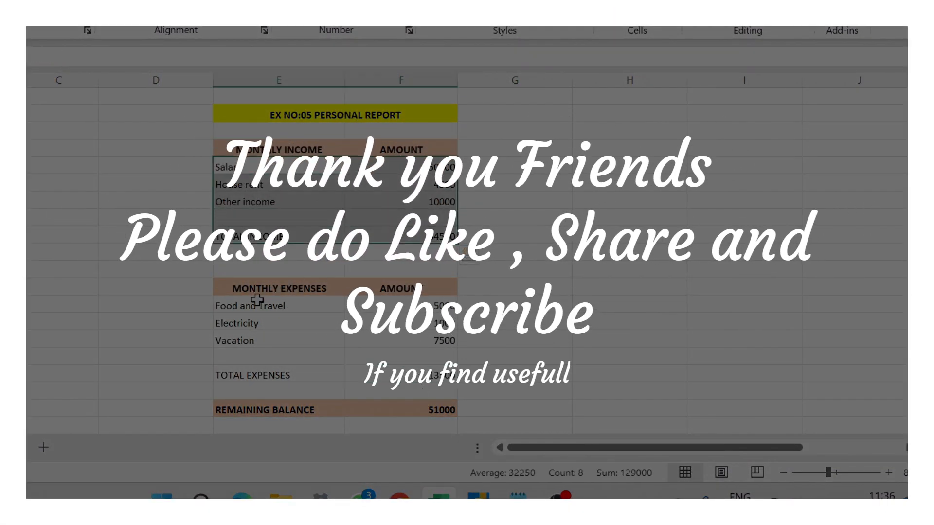
drag(260, 301, 428, 358)
click(440, 413)
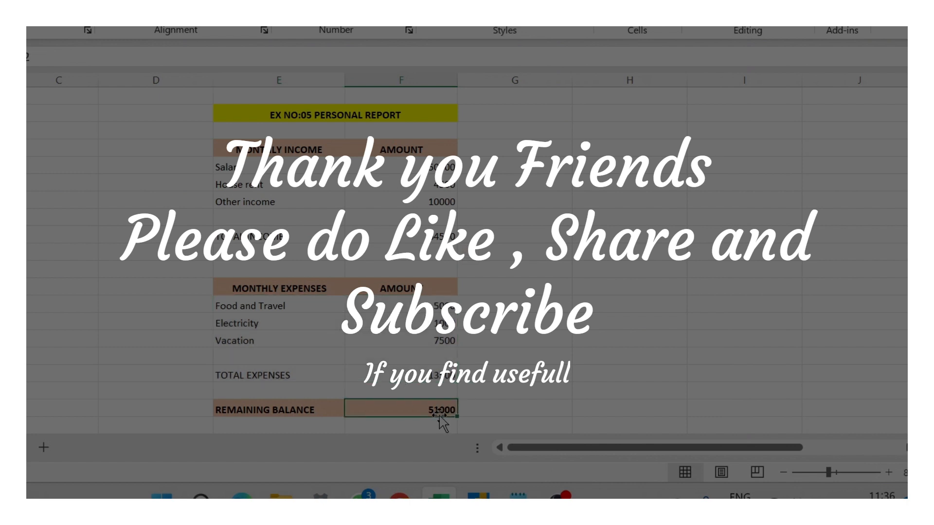